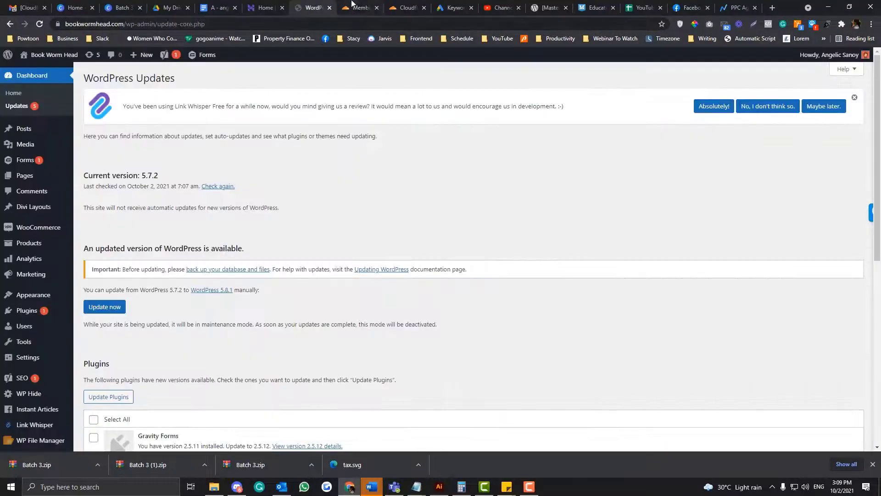
# Open cloudflare.com in a private browsing window, view its account sign-up page, and close that window.
pyautogui.hotkey('ctrl', 'Tab')
pyautogui.moveTo(123, 23); pyautogui.dragTo(80, 23)
pyautogui.hotkey('ctrl', 'c')
pyautogui.hotkey('ctrl', 'shift', 'n')
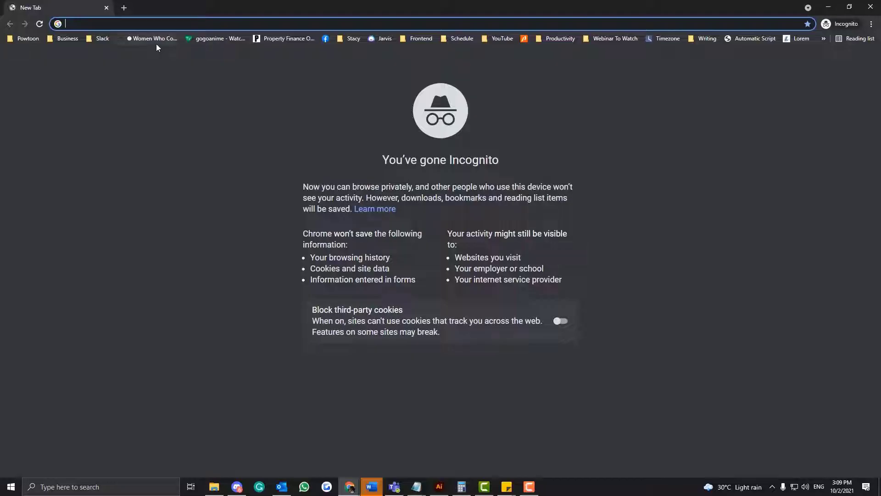
pyautogui.hotkey('ctrl', 'v')
pyautogui.press('Return')
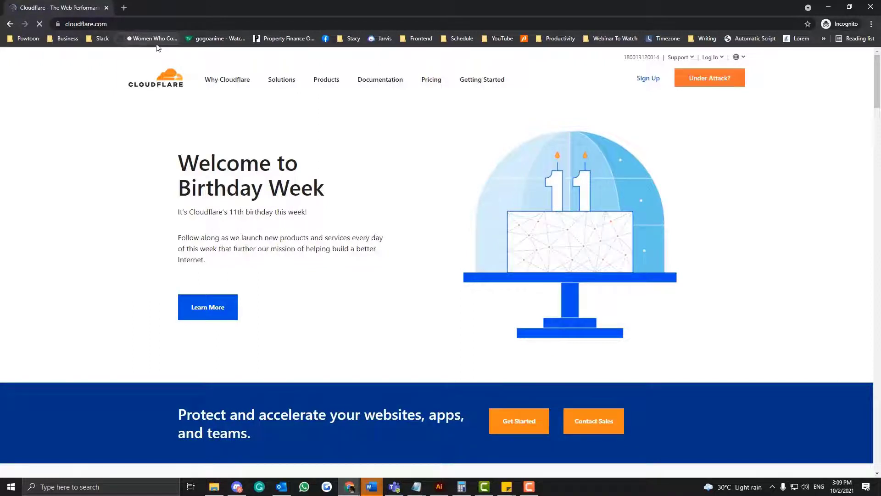
pyautogui.click(117, 23)
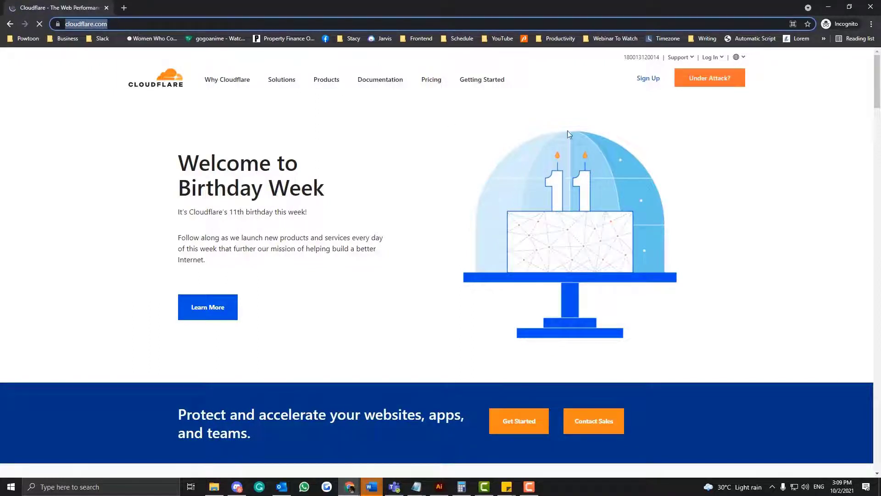
pyautogui.click(649, 78)
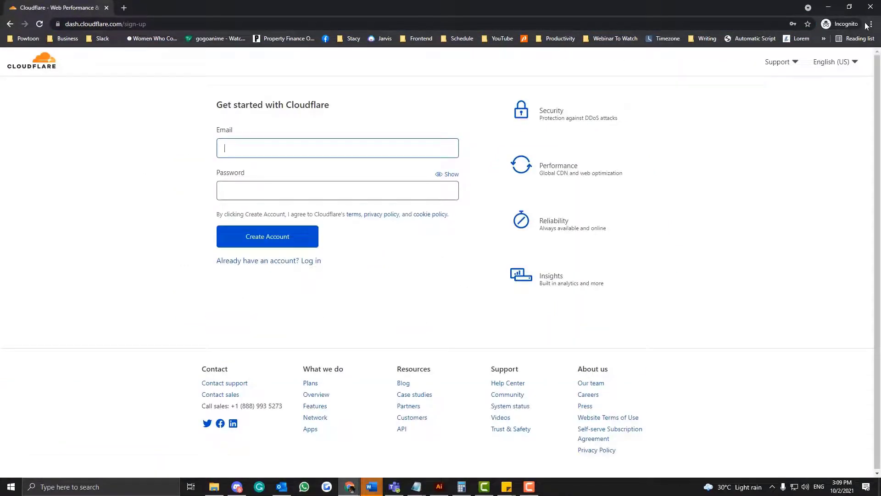
pyautogui.click(871, 7)
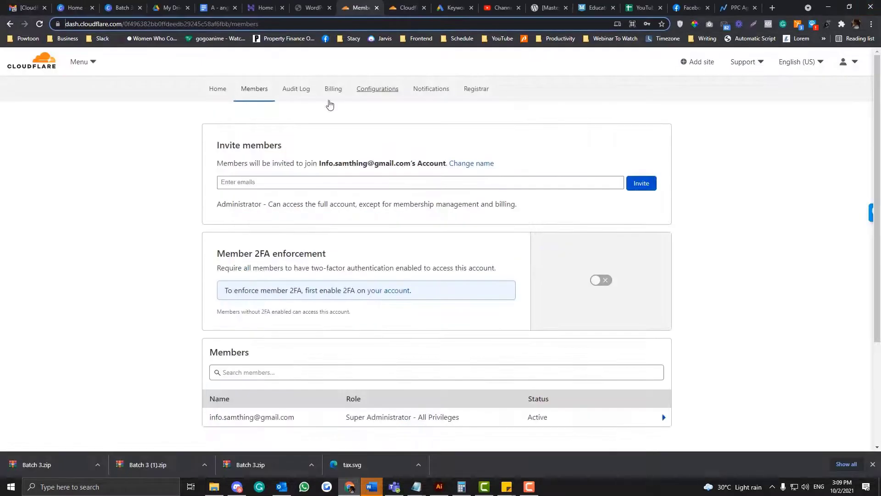
# Show the Cloudflare account's website list and copy the address of the bookwormhead.com home page.
pyautogui.click(226, 91)
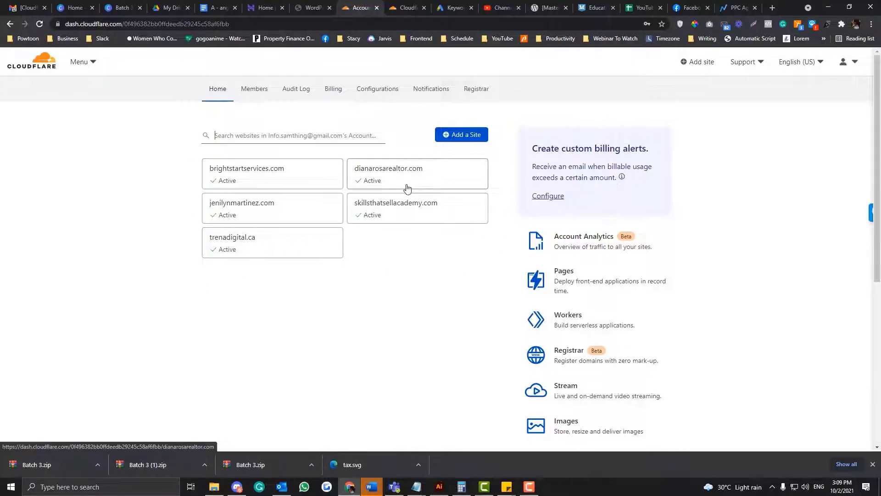
pyautogui.click(312, 6)
pyautogui.press('BackSpace')
pyautogui.press('Return')
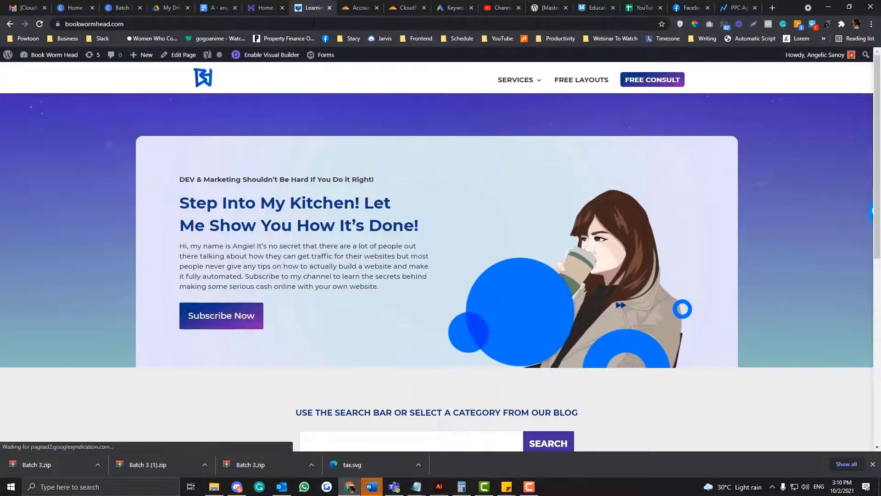
pyautogui.click(314, 23)
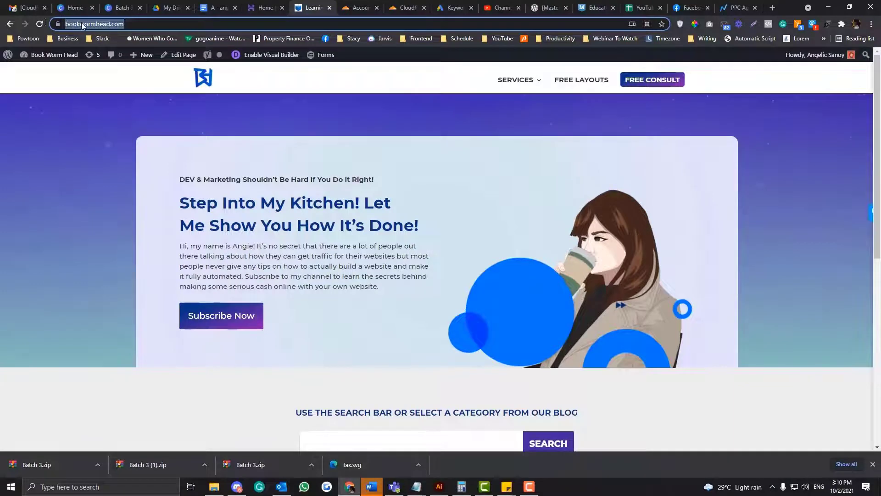
pyautogui.click(369, 6)
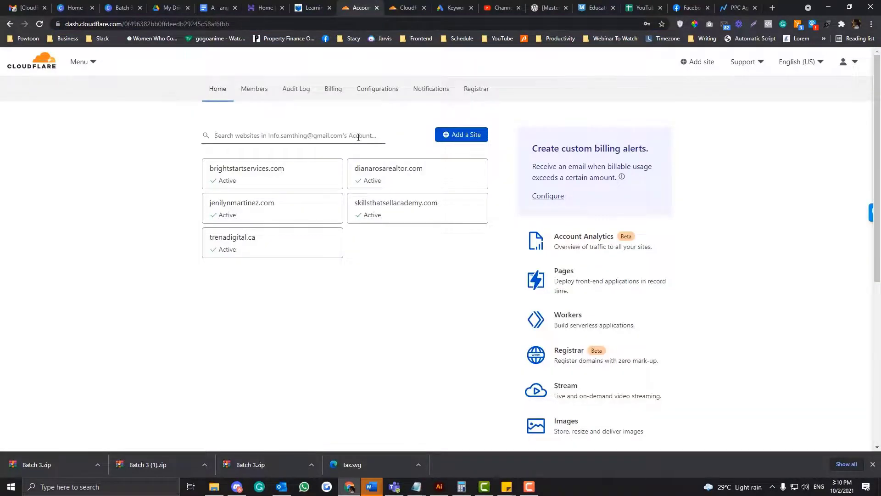
# Search the account's websites with the copied address, trimmed to bookwormhead.com.
pyautogui.hotkey('ctrl', 'v')
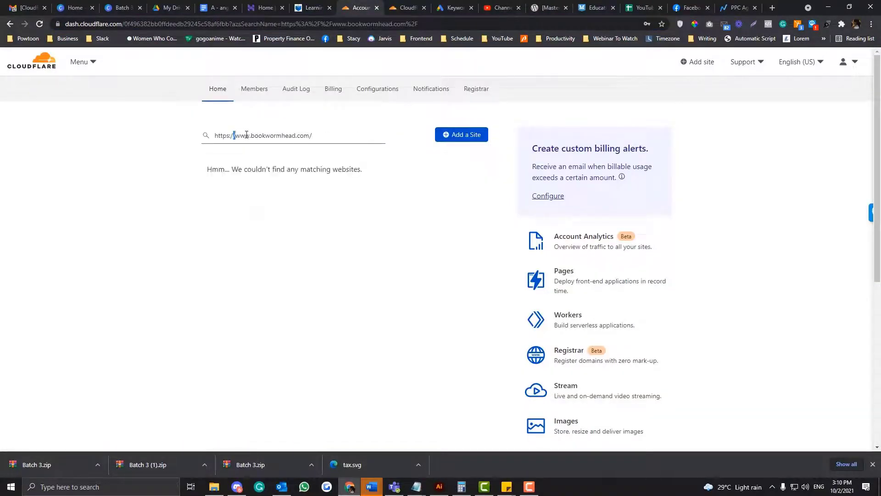
pyautogui.moveTo(250, 135); pyautogui.dragTo(214, 135)
pyautogui.press('BackSpace')
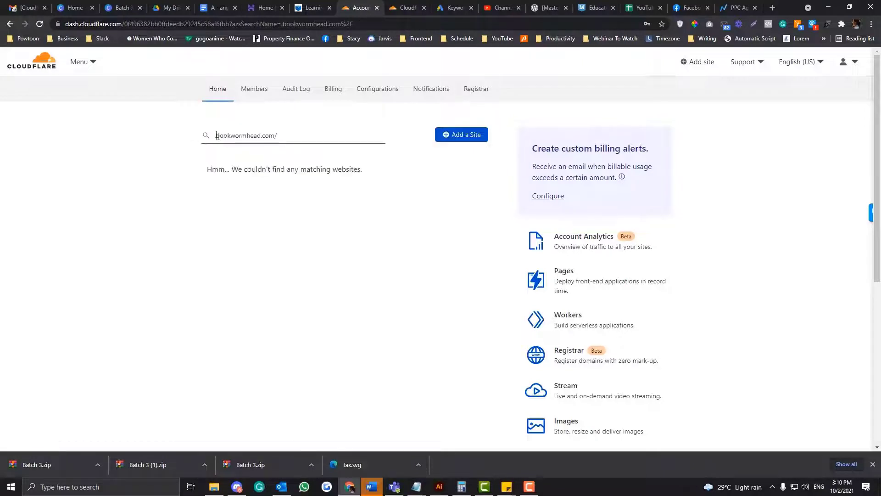
pyautogui.click(280, 136)
pyautogui.press('BackSpace')
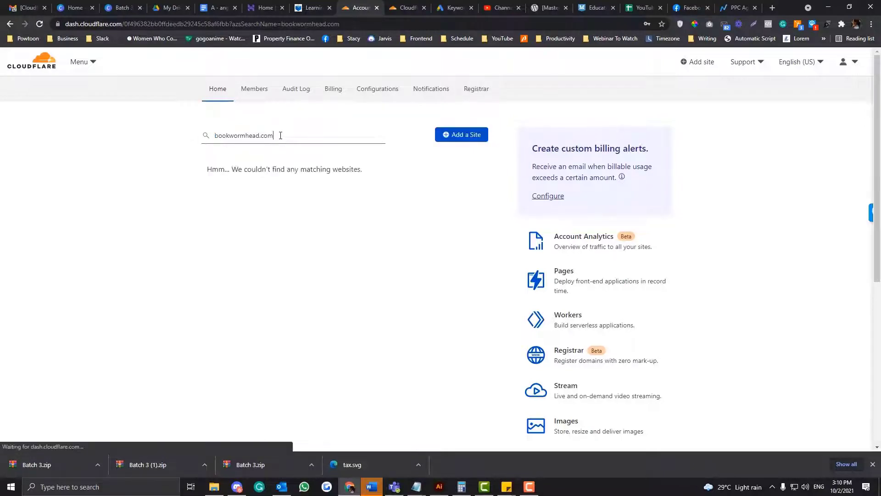
# Add bookwormhead.com to the Cloudflare account as a new site.
pyautogui.hotkey('ctrl', 'a')
pyautogui.hotkey('ctrl', 'x')
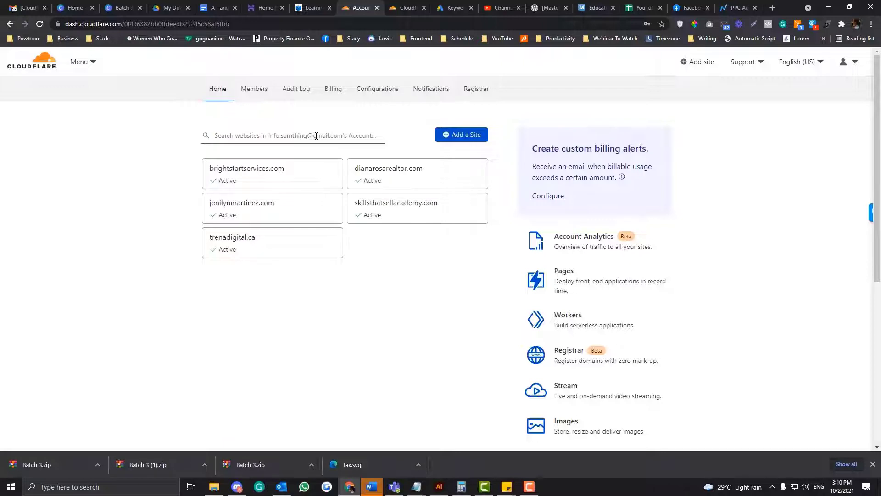
pyautogui.hotkey('ctrl', 'v')
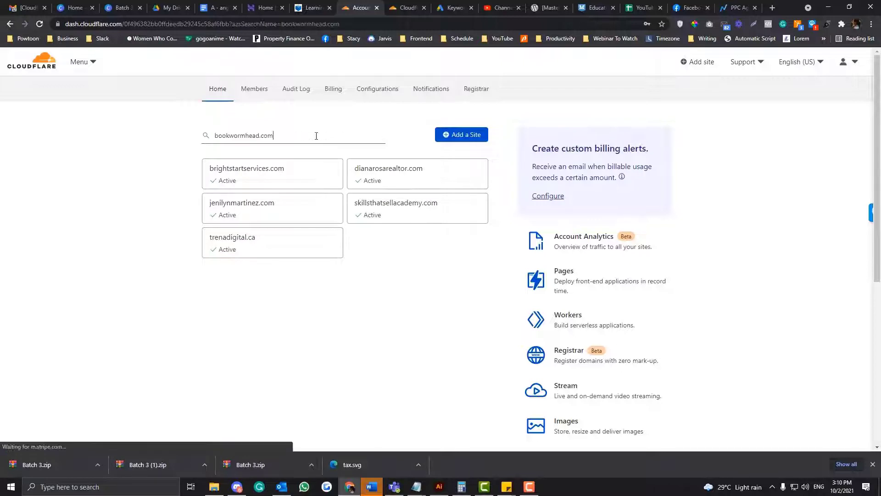
pyautogui.hotkey('ctrl', 'a')
pyautogui.hotkey('ctrl', 'x')
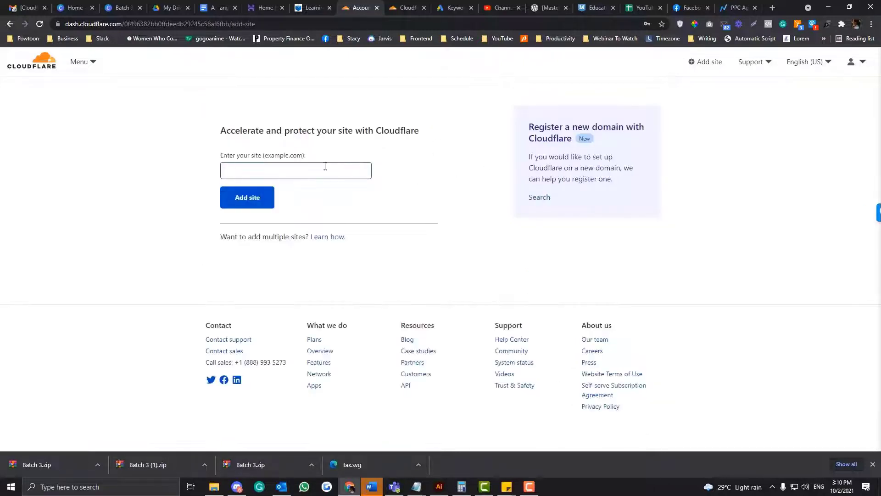
pyautogui.hotkey('ctrl', 'v')
pyautogui.click(247, 197)
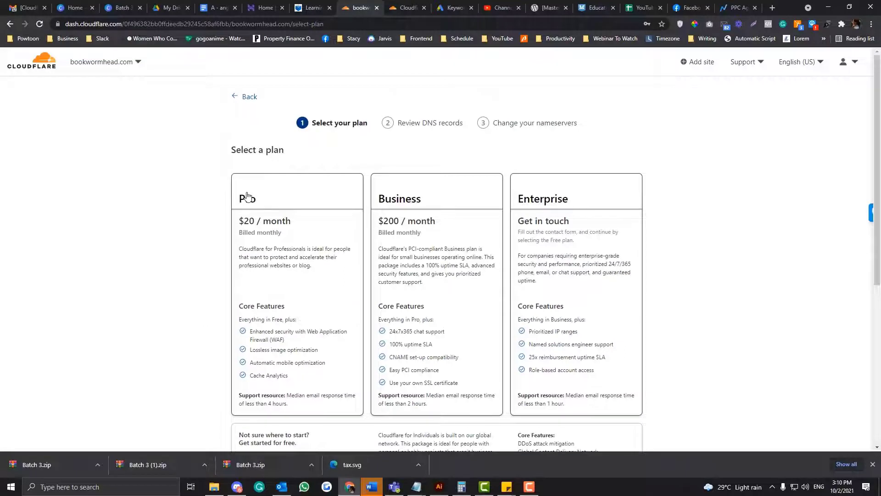
# Look over the plan options and the Hostinger dashboard, dismissing its recommendation survey, and return to the plan selection.
pyautogui.scroll(-2, 248, 197)
pyautogui.scroll(2, 247, 197)
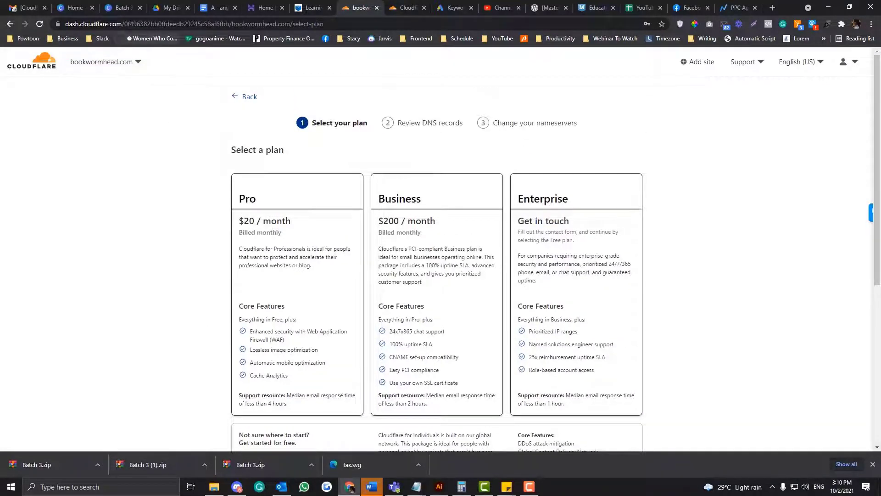
pyautogui.click(265, 8)
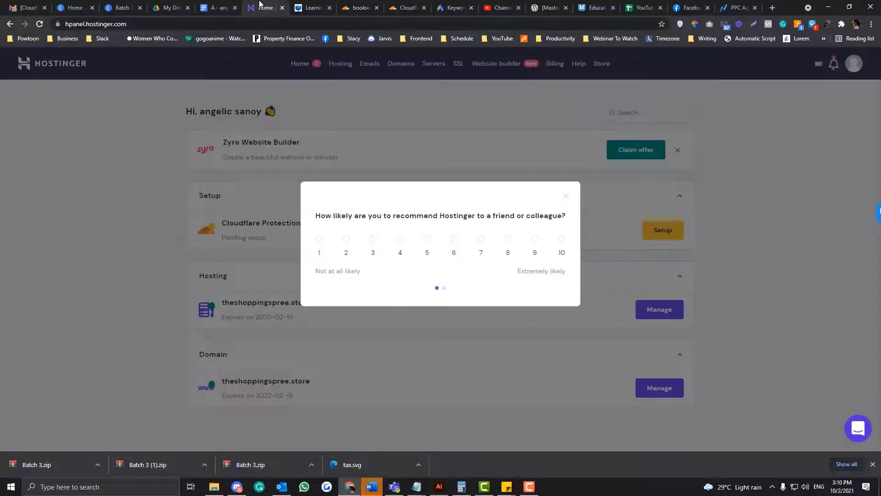
pyautogui.click(569, 195)
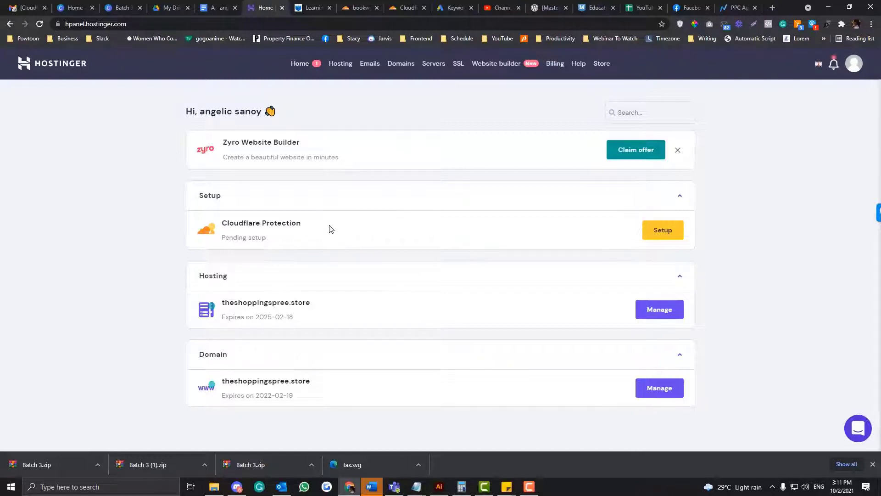
pyautogui.click(359, 8)
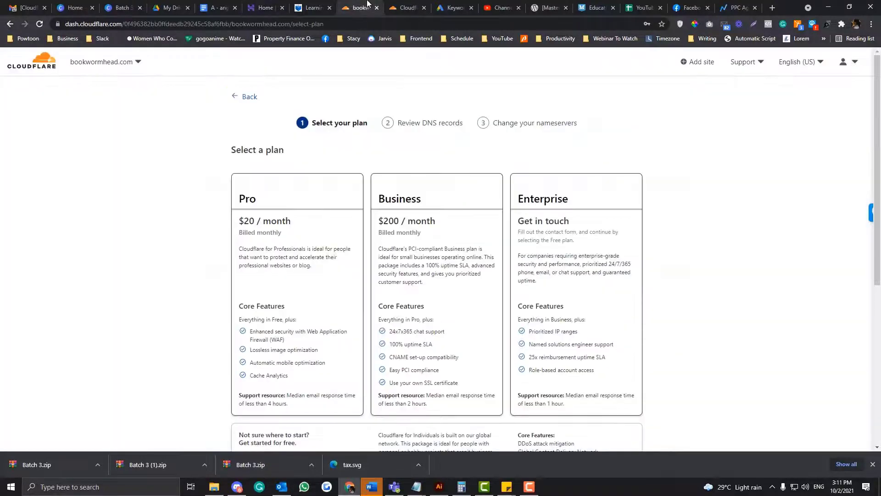
pyautogui.click(401, 5)
pyautogui.click(356, 6)
# Choose the Free $0 plan for bookwormhead.com and continue to the DNS record review.
pyautogui.scroll(-1, 246, 197)
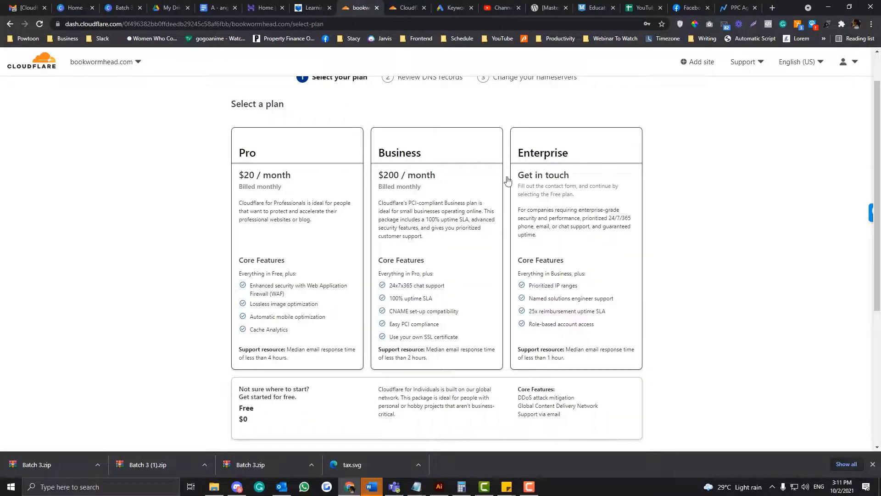
pyautogui.scroll(-1, 287, 270)
pyautogui.scroll(-2, 287, 270)
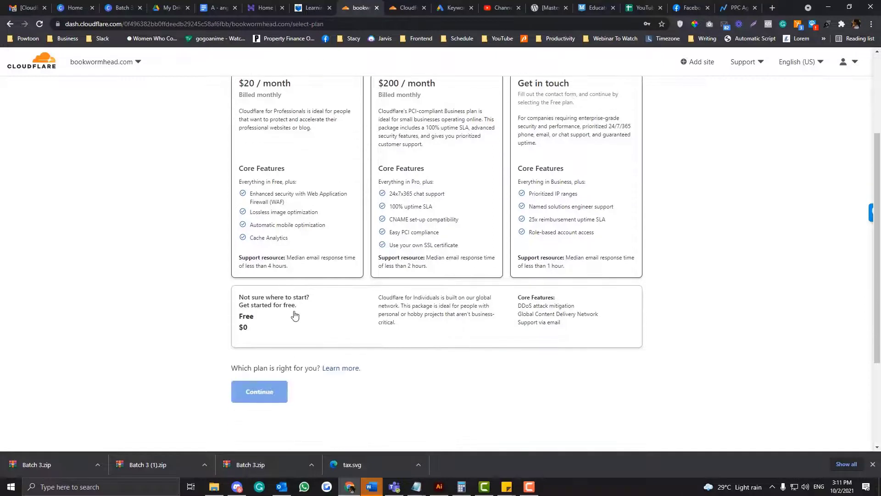
pyautogui.click(295, 315)
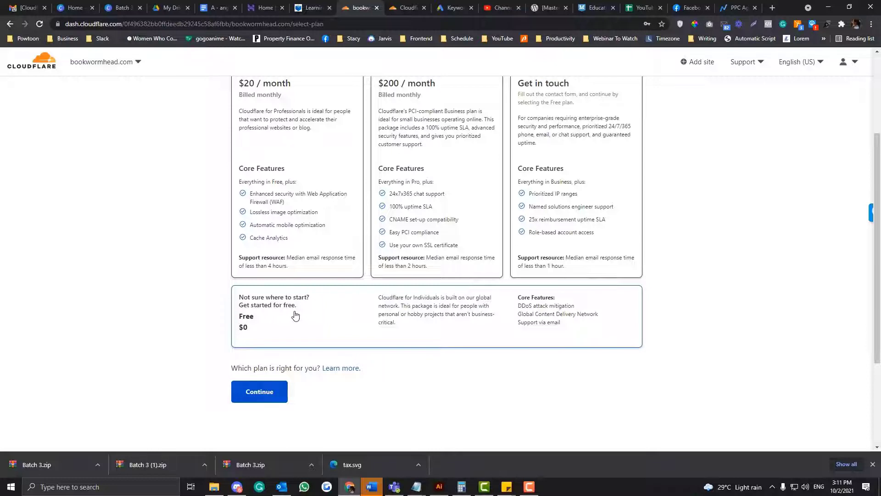
pyautogui.scroll(1, 299, 297)
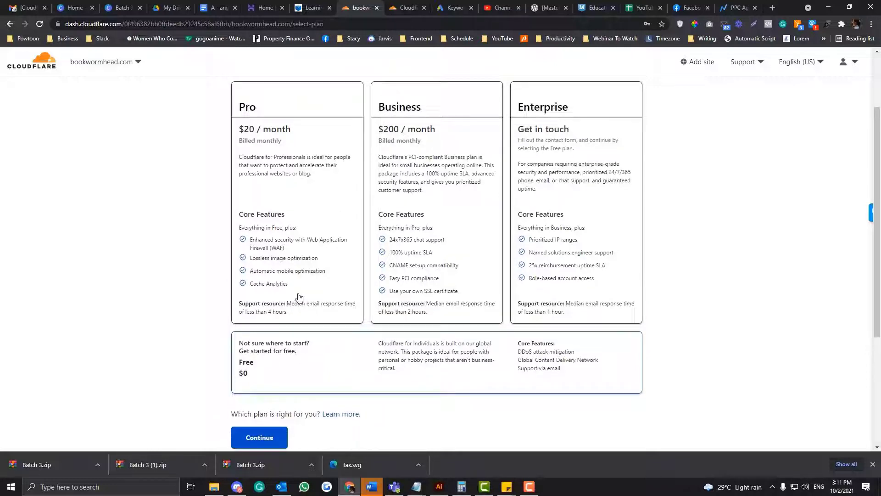
pyautogui.scroll(-2, 299, 297)
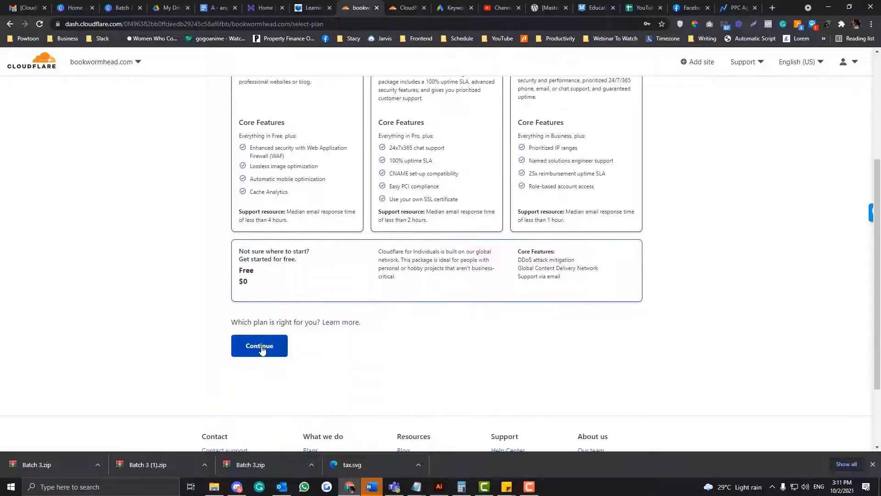
pyautogui.click(354, 292)
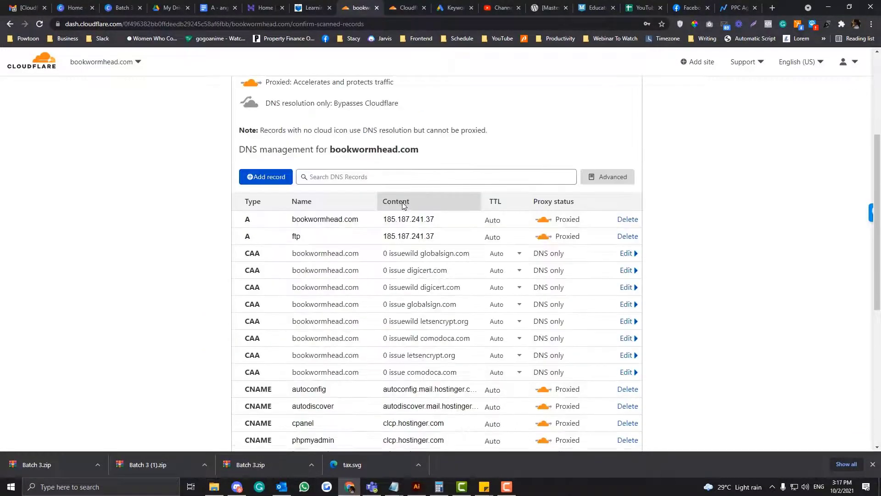
# Examine the scanned DNS records for bookwormhead.com, including their types, content and proxy status.
pyautogui.scroll(5, 404, 207)
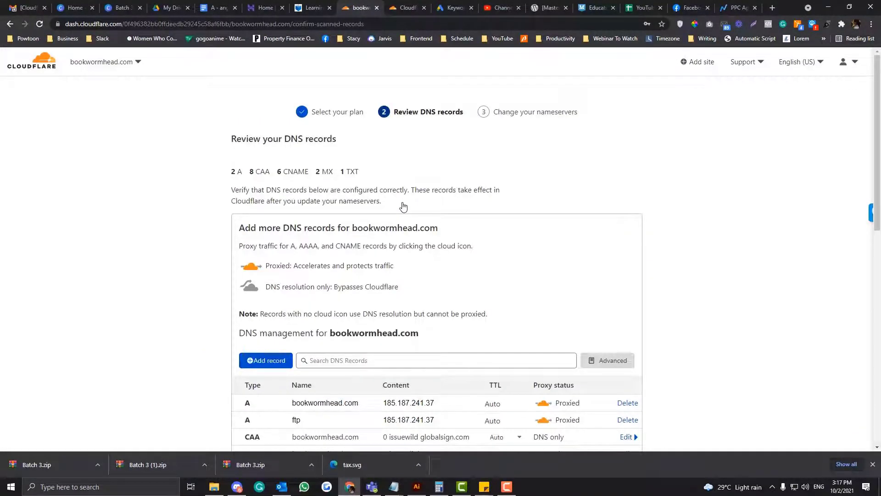
pyautogui.scroll(-4, 403, 207)
pyautogui.scroll(-4, 263, 271)
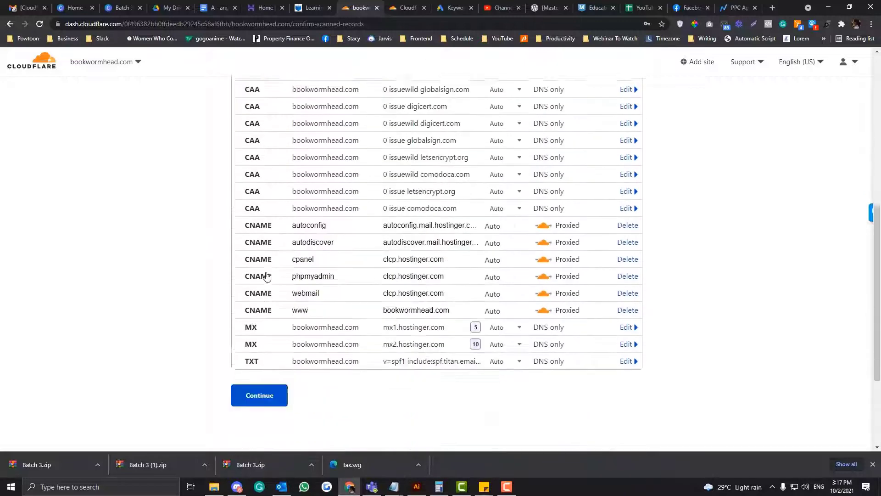
pyautogui.scroll(3, 268, 275)
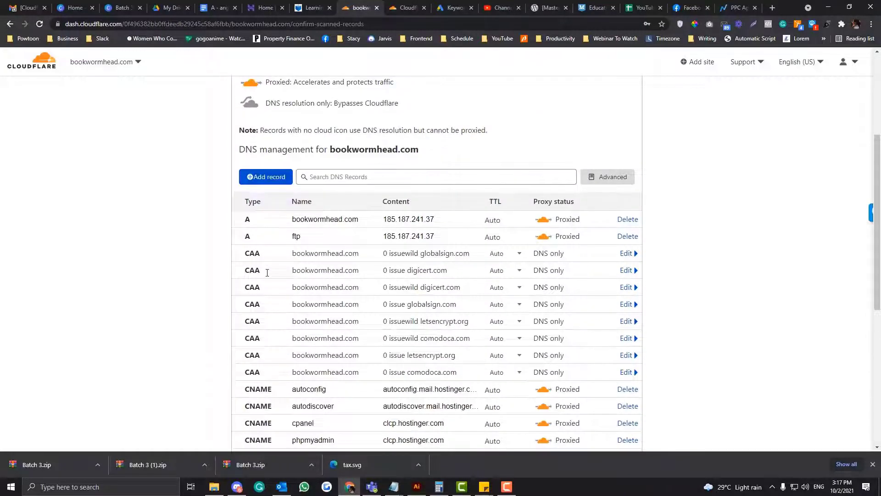
pyautogui.scroll(-2, 267, 272)
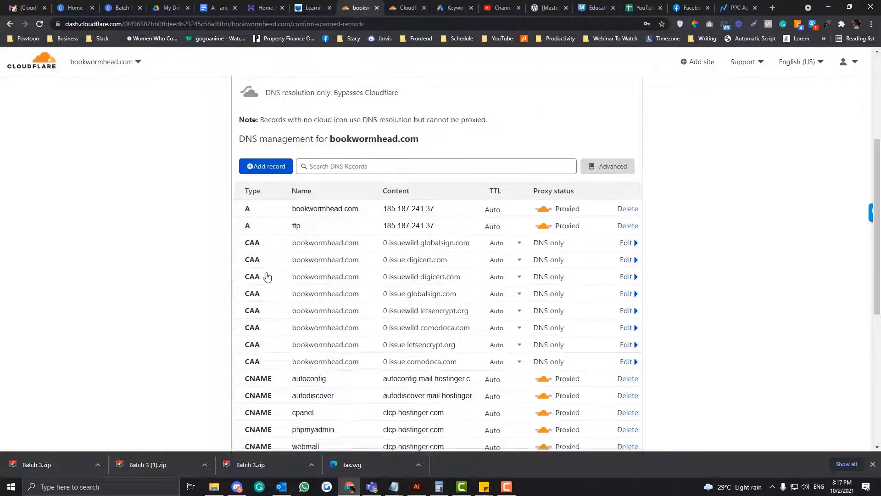
pyautogui.scroll(3, 266, 275)
pyautogui.scroll(2, 417, 182)
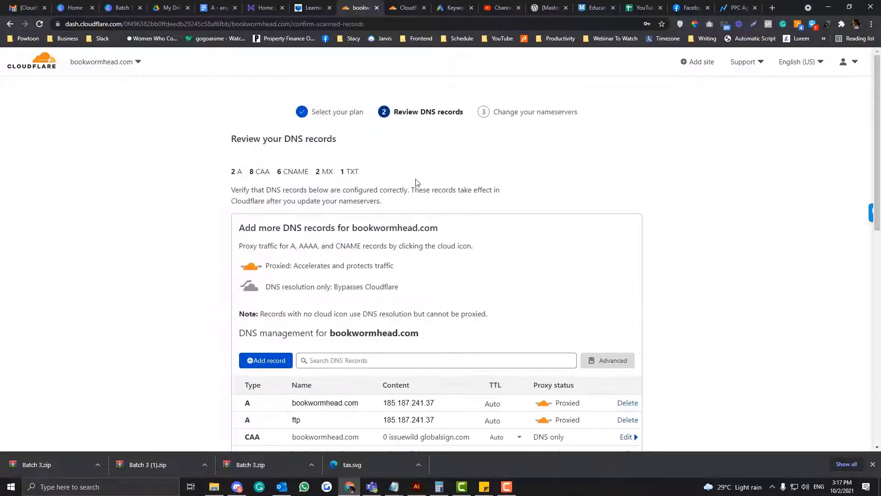
pyautogui.scroll(-4, 349, 217)
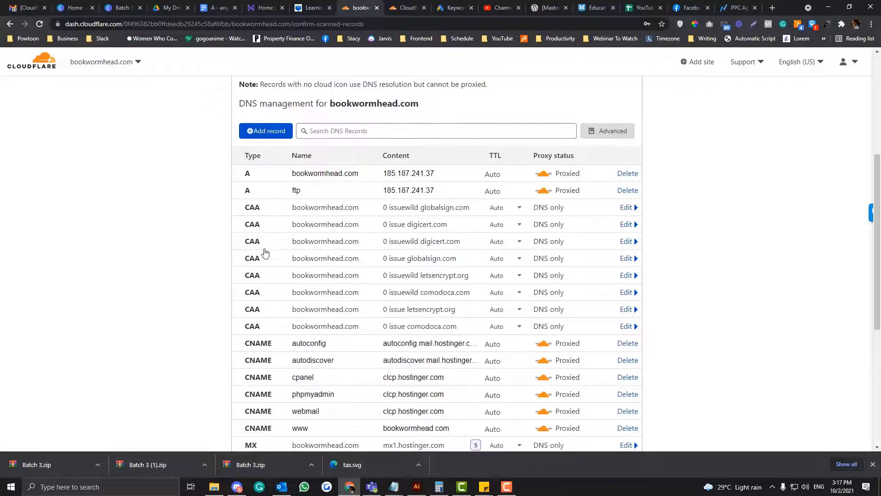
pyautogui.scroll(-2, 280, 396)
pyautogui.scroll(2, 282, 388)
pyautogui.moveTo(329, 104); pyautogui.dragTo(419, 103)
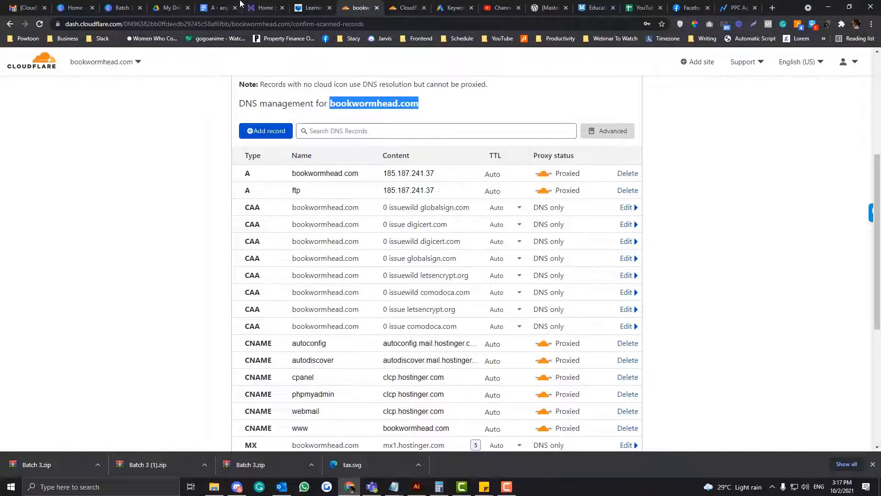
# Move the Hostinger browser tab next to the Cloudflare one and go back over the DNS records.
pyautogui.moveTo(266, 8); pyautogui.dragTo(312, 8)
pyautogui.click(366, 5)
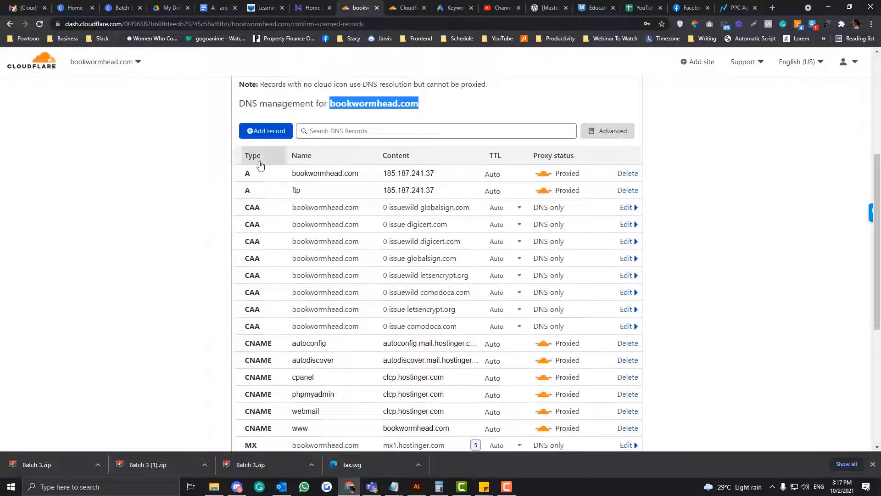
pyautogui.scroll(-4, 257, 166)
pyautogui.scroll(3, 258, 168)
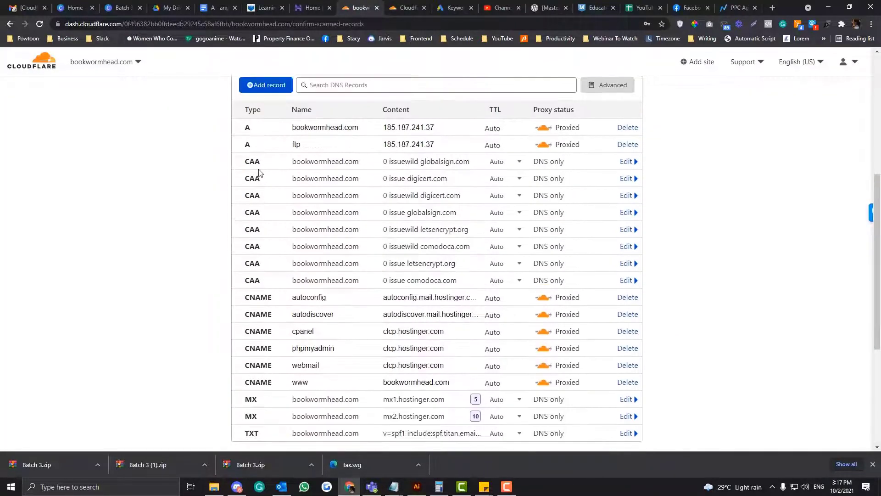
# Switch to Hostinger and open the hosting account management page for bookwormhead.com.
pyautogui.scroll(2, 266, 160)
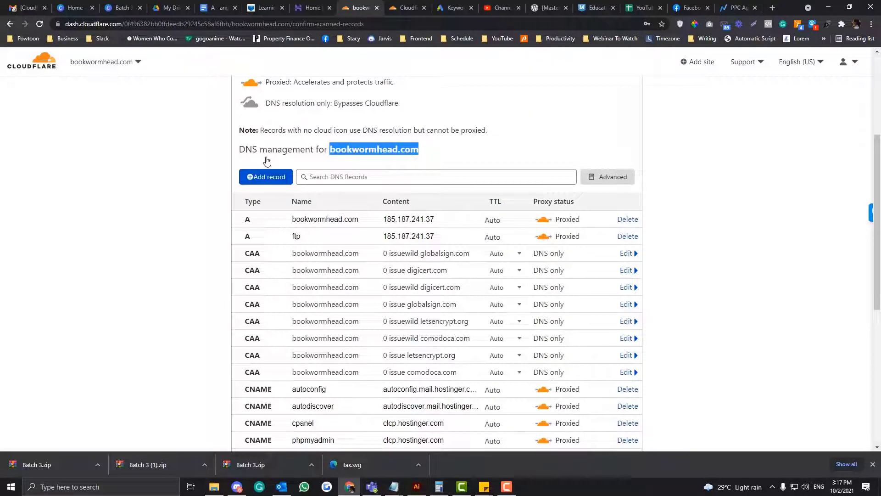
pyautogui.click(308, 8)
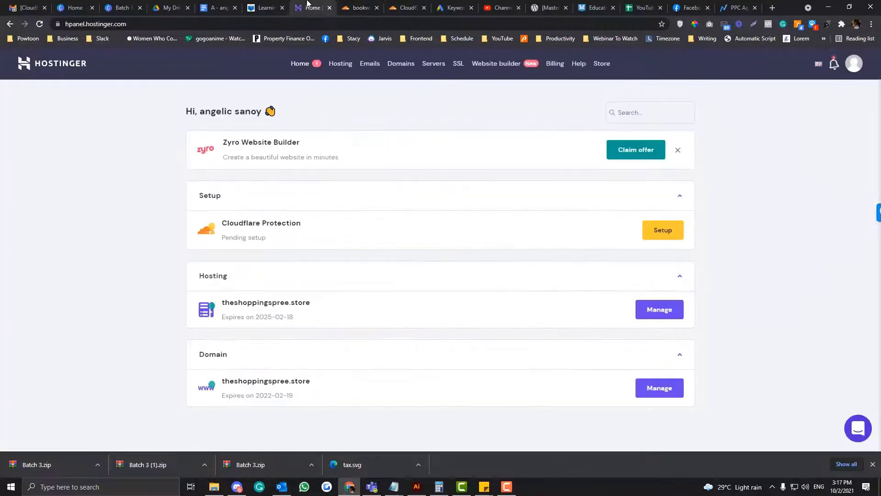
pyautogui.click(346, 67)
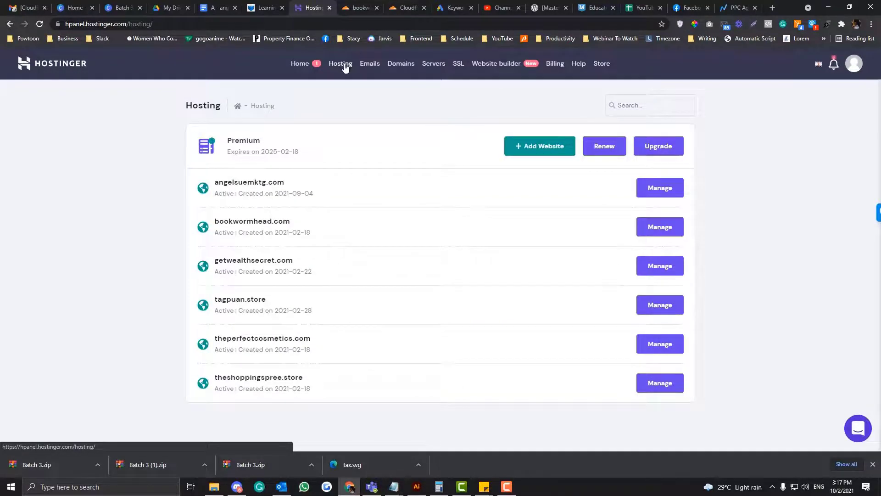
pyautogui.click(651, 228)
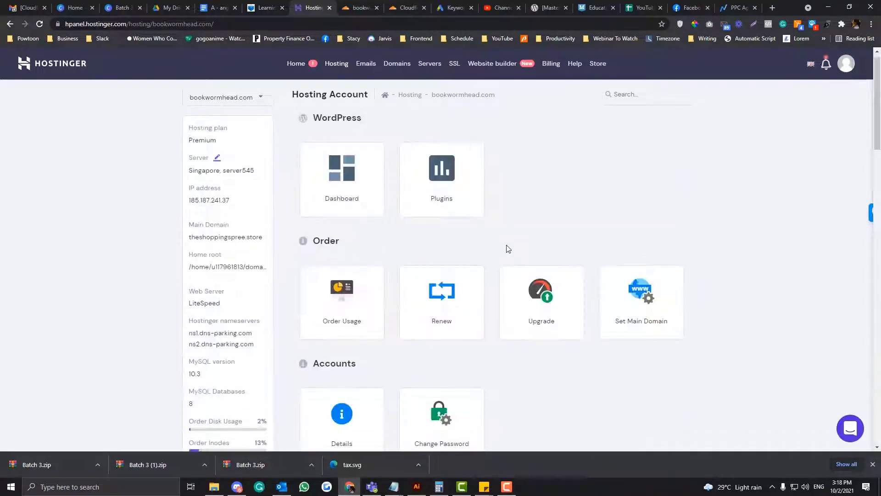
# Find "zone" on the hosting account page and open the DNS Zone Editor for bookwormhead.com.
pyautogui.hotkey('ctrl', 'f')
pyautogui.write('zone')
pyautogui.scroll(-10, 508, 249)
pyautogui.press('Return')
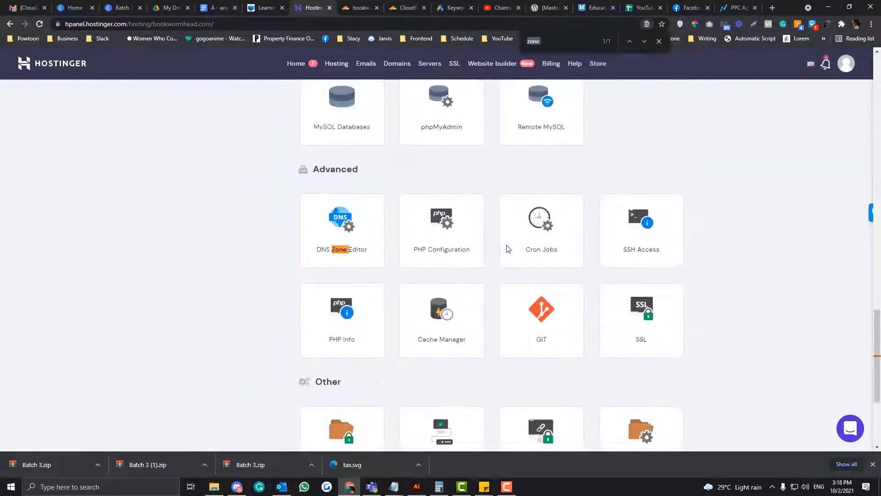
pyautogui.click(360, 248)
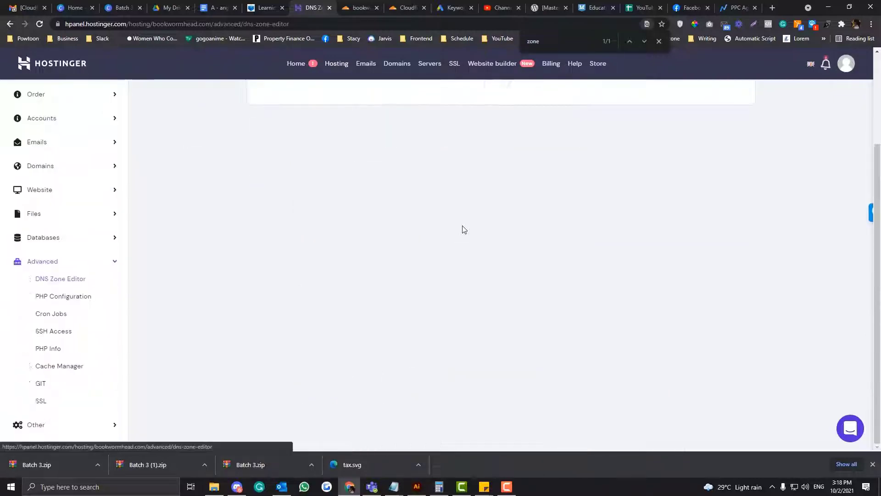
pyautogui.scroll(-4, 463, 227)
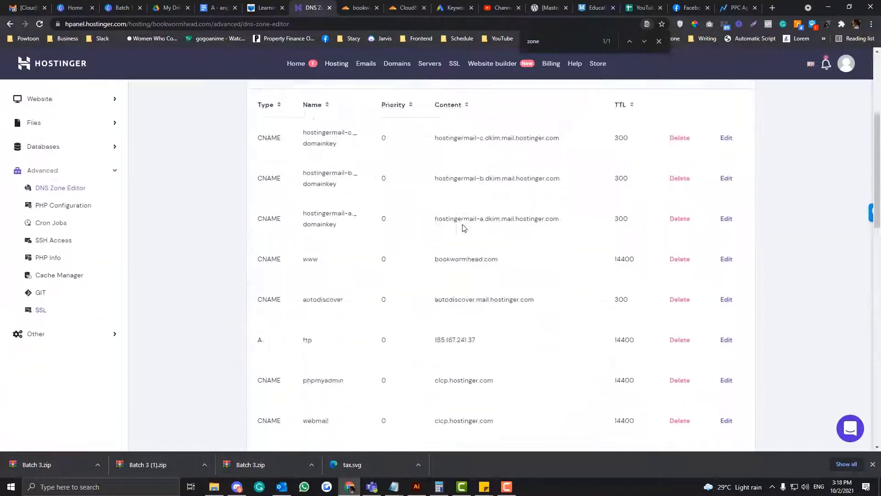
# Compare Cloudflare's scanned DNS records with the records in Hostinger's DNS Zone Editor.
pyautogui.click(361, 8)
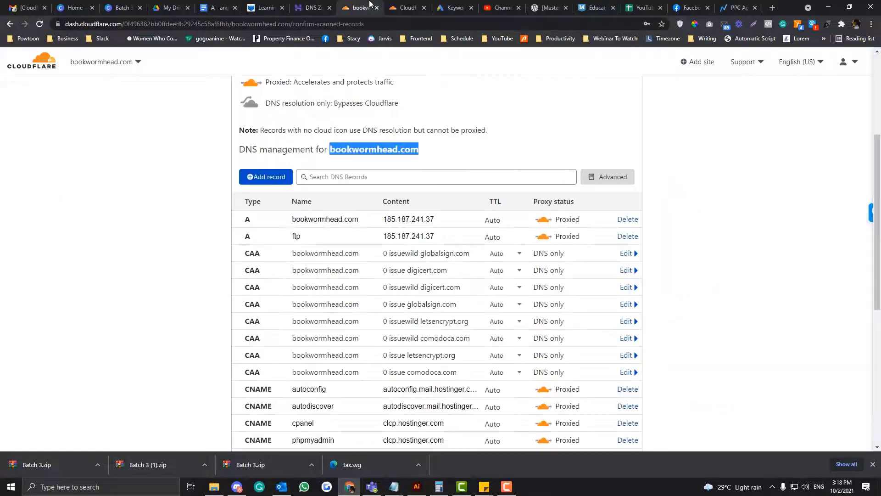
pyautogui.scroll(-2, 344, 267)
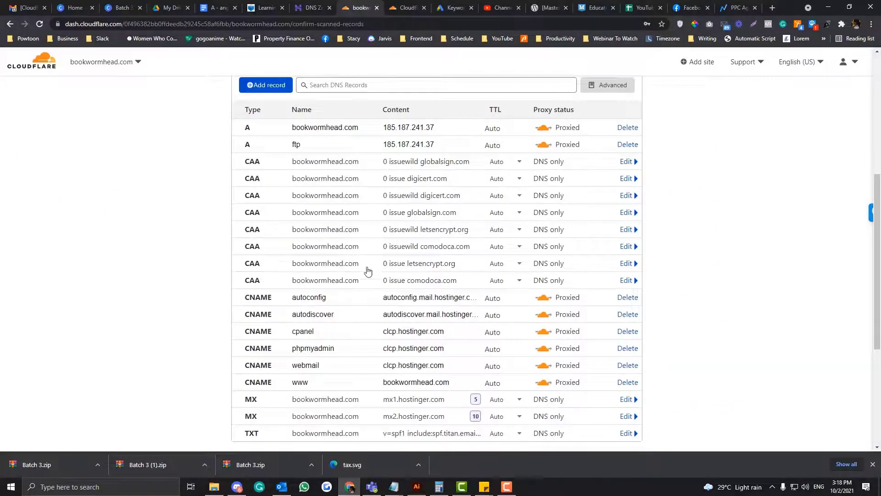
pyautogui.click(322, 8)
pyautogui.scroll(-5, 375, 294)
pyautogui.scroll(-10, 374, 294)
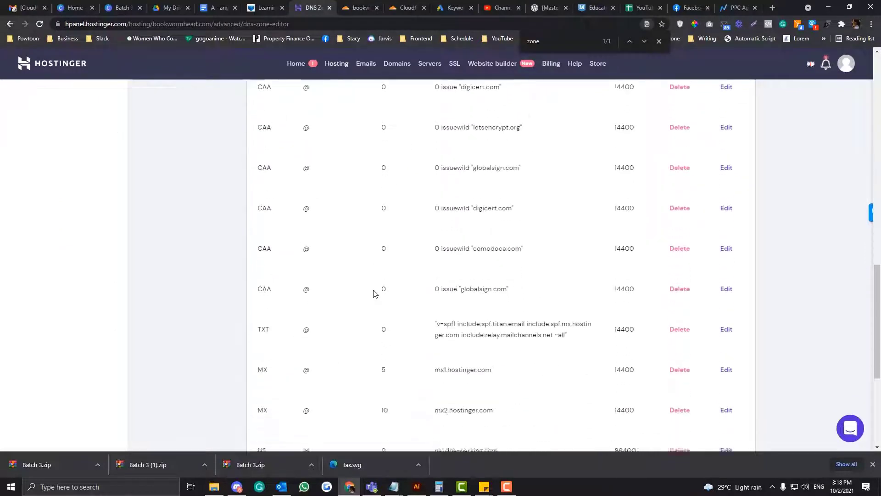
pyautogui.scroll(-3, 374, 294)
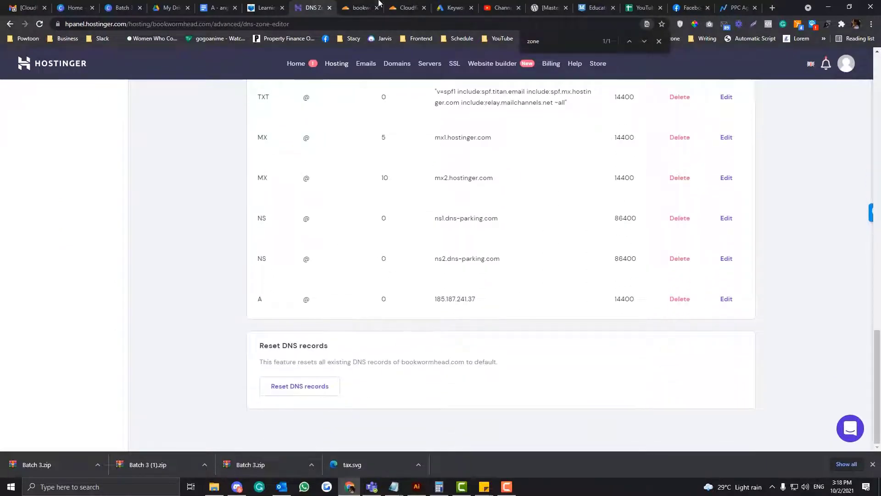
pyautogui.click(363, 8)
pyautogui.scroll(-4, 361, 206)
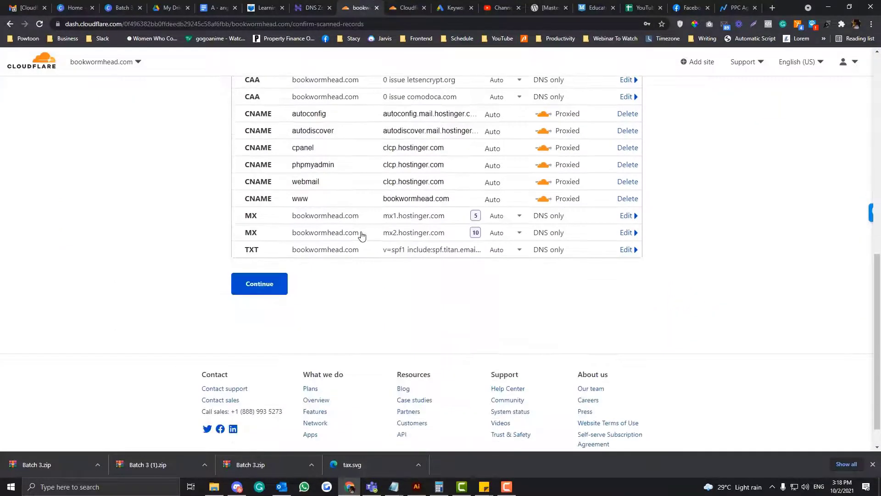
pyautogui.click(322, 8)
pyautogui.scroll(4, 309, 269)
pyautogui.scroll(10, 308, 270)
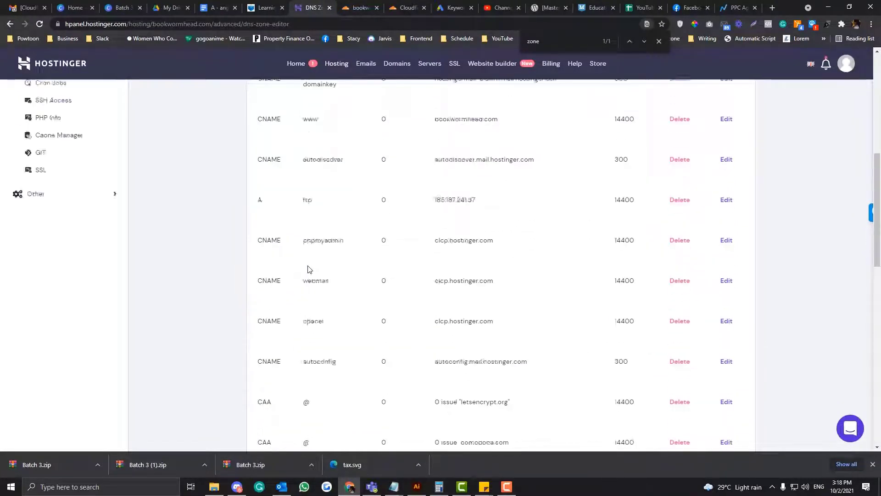
# Sort the Hostinger DNS records by type in descending order and look through the list.
pyautogui.scroll(-2, 309, 266)
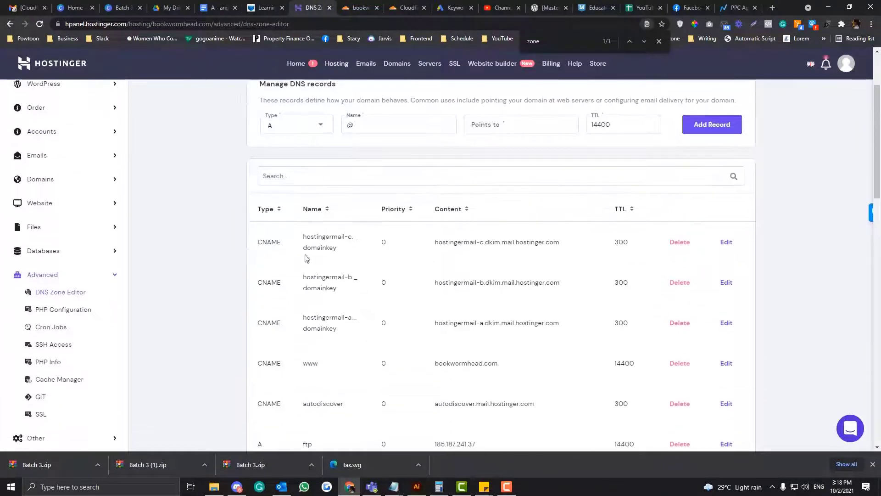
pyautogui.click(271, 212)
pyautogui.click(272, 211)
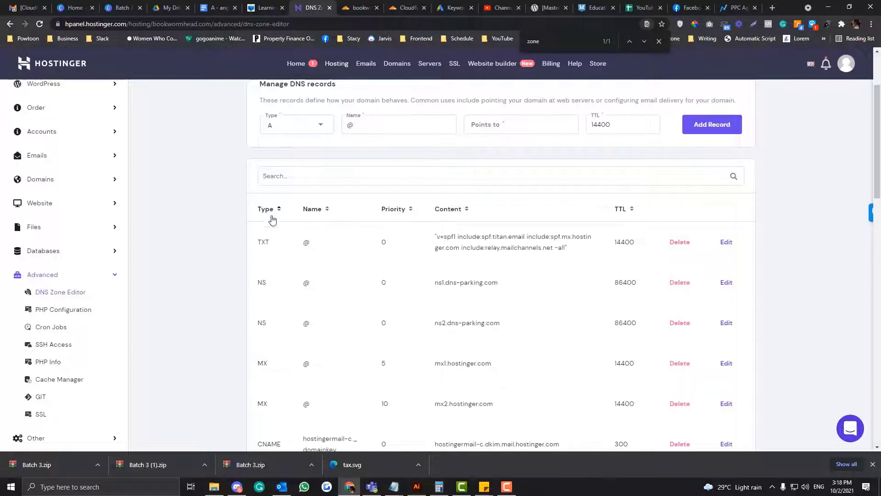
pyautogui.scroll(-6, 272, 239)
pyautogui.scroll(3, 275, 250)
pyautogui.scroll(1, 278, 229)
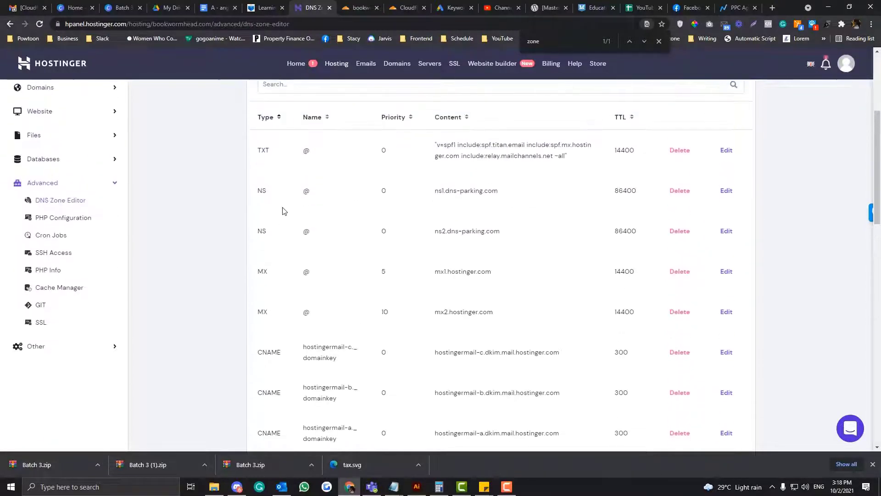
# Copy the record type TXT from the Hostinger list and find it on Cloudflare's DNS review page.
pyautogui.moveTo(271, 154); pyautogui.dragTo(256, 154)
pyautogui.hotkey('ctrl', 'c')
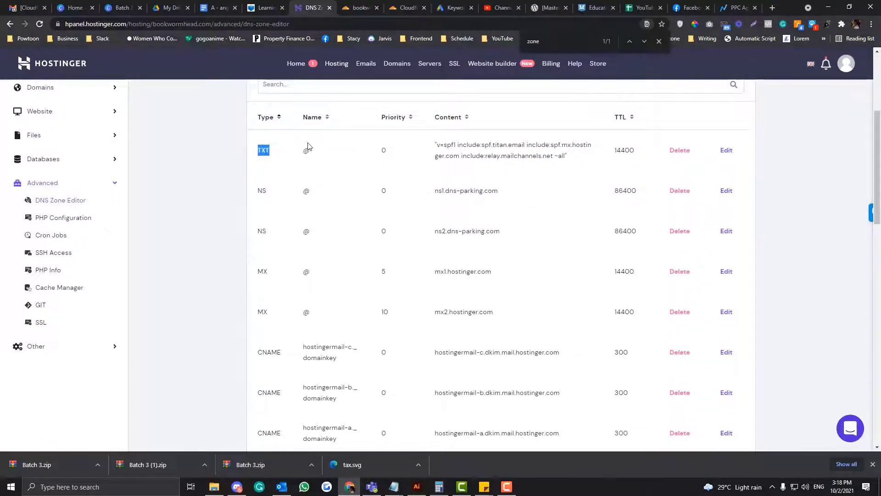
pyautogui.click(344, 9)
pyautogui.hotkey('ctrl', 'f')
pyautogui.hotkey('ctrl', 'v')
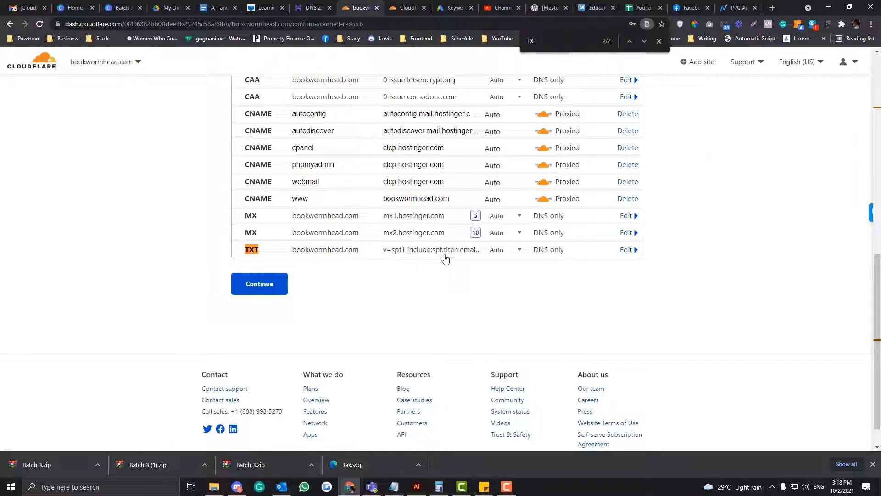
# Check the Hostinger TXT record's content against Cloudflare's entry and go over the remaining records on both sites.
pyautogui.hotkey('ctrl', 'shift', 'Tab')
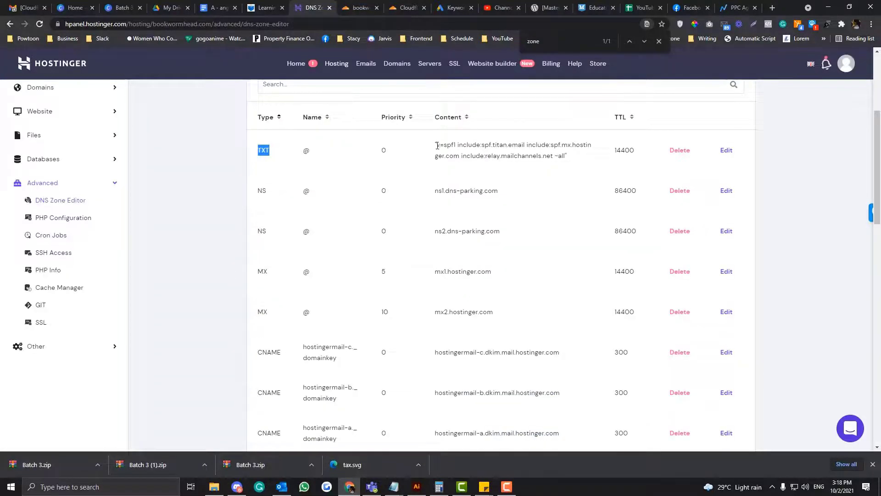
pyautogui.moveTo(438, 145); pyautogui.dragTo(569, 159)
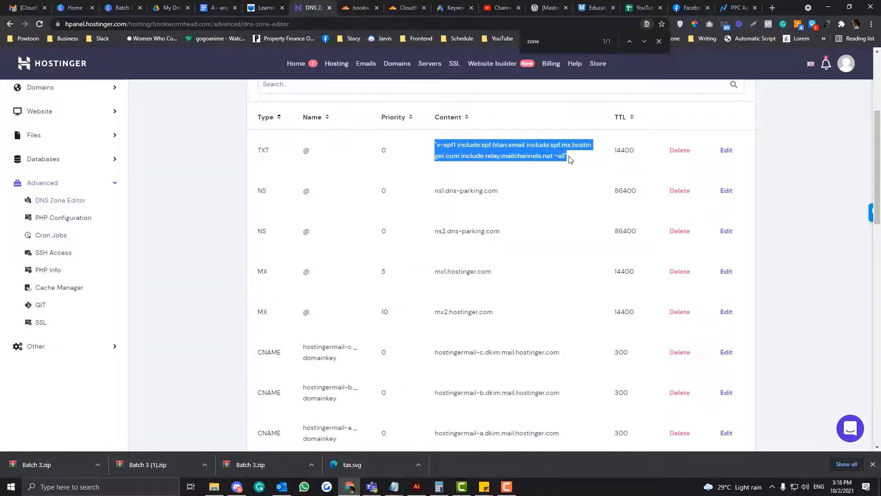
pyautogui.scroll(1, 405, 374)
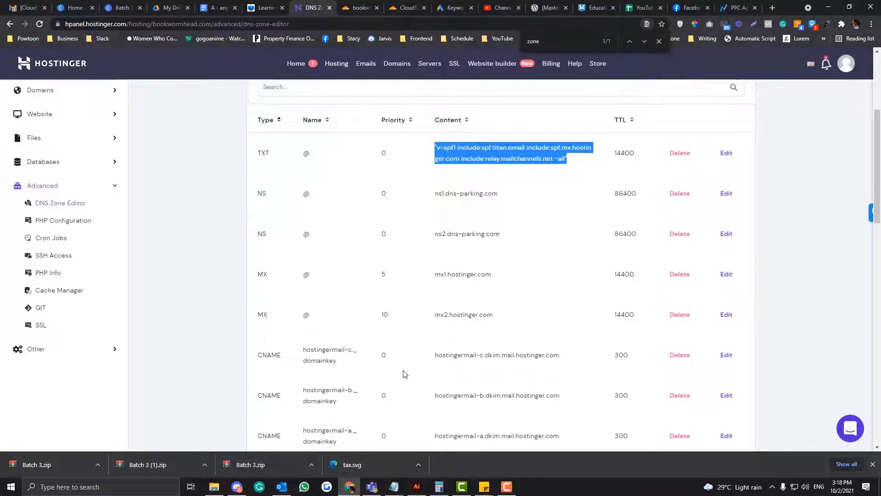
pyautogui.scroll(3, 405, 374)
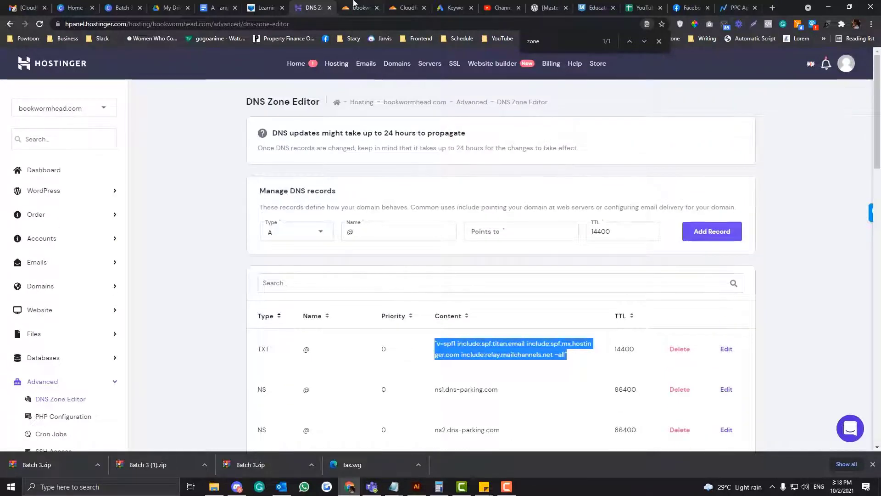
pyautogui.click(355, 7)
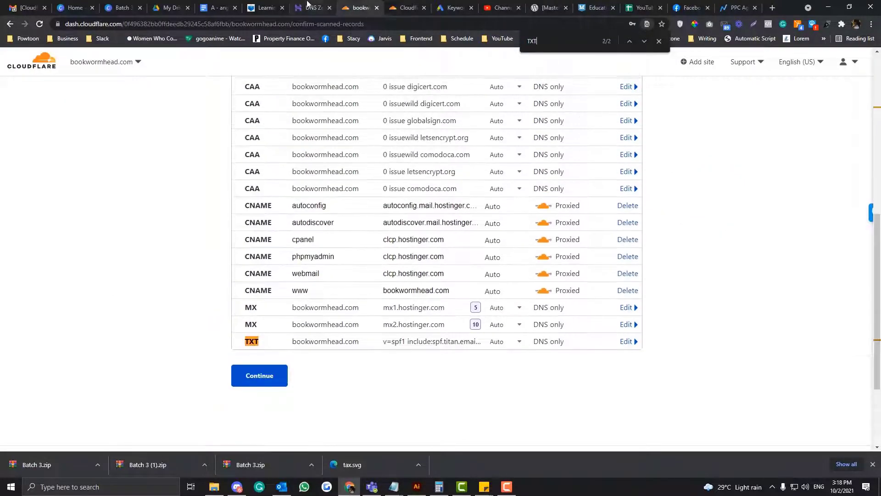
pyautogui.click(307, 7)
pyautogui.scroll(-2, 324, 275)
pyautogui.scroll(2, 324, 274)
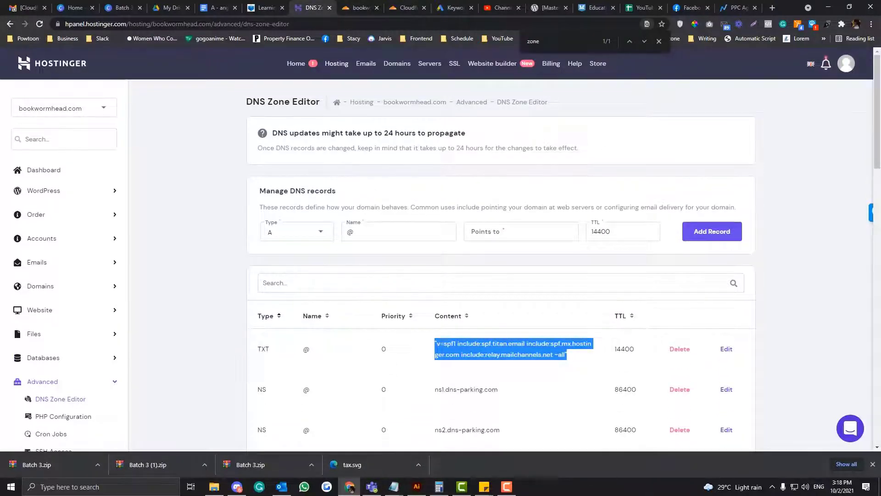
pyautogui.hotkey('ctrl', 'Tab')
pyautogui.scroll(3, 312, 251)
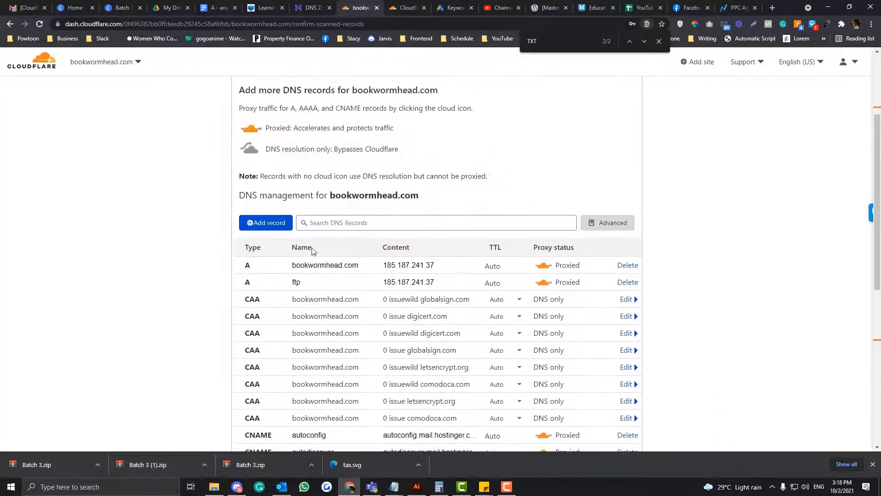
pyautogui.scroll(-5, 312, 250)
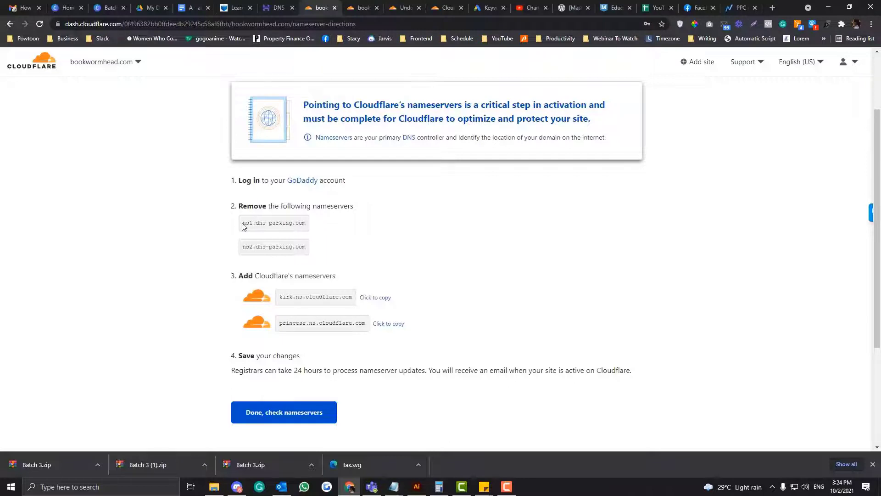
# Examine the nameserver change instructions, covering the dns-parking.com nameservers to remove and the Cloudflare nameservers to add.
pyautogui.moveTo(243, 223); pyautogui.dragTo(311, 257)
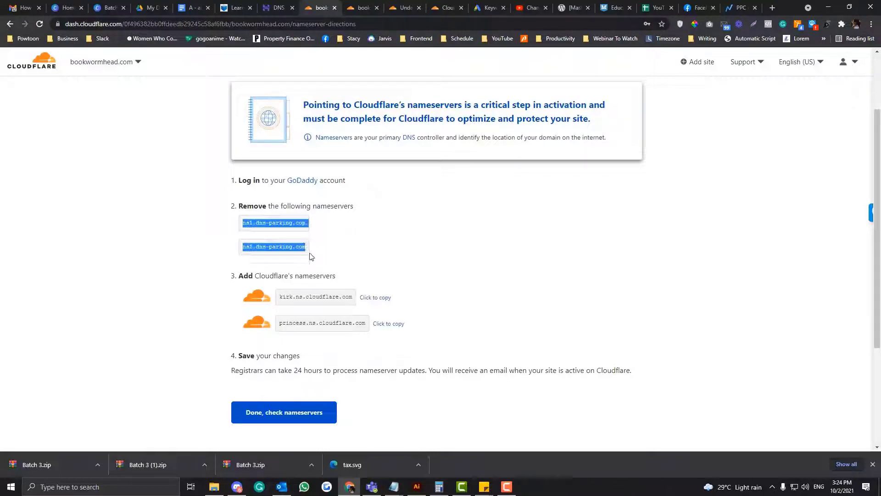
pyautogui.click(266, 277)
pyautogui.moveTo(276, 278); pyautogui.dragTo(321, 297)
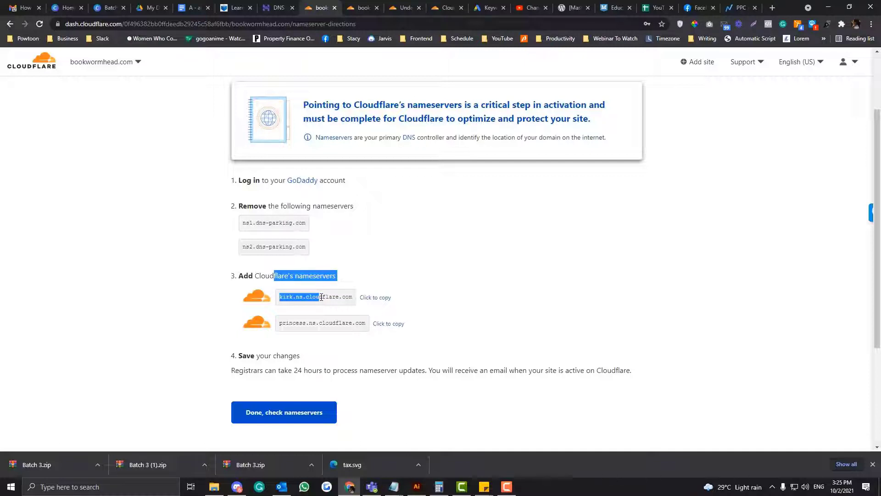
pyautogui.moveTo(312, 249); pyautogui.dragTo(239, 224)
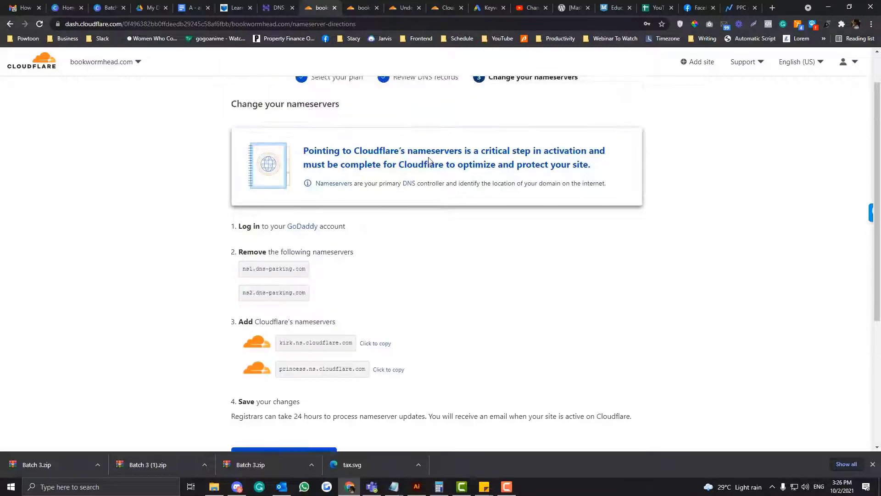
pyautogui.scroll(-2, 430, 162)
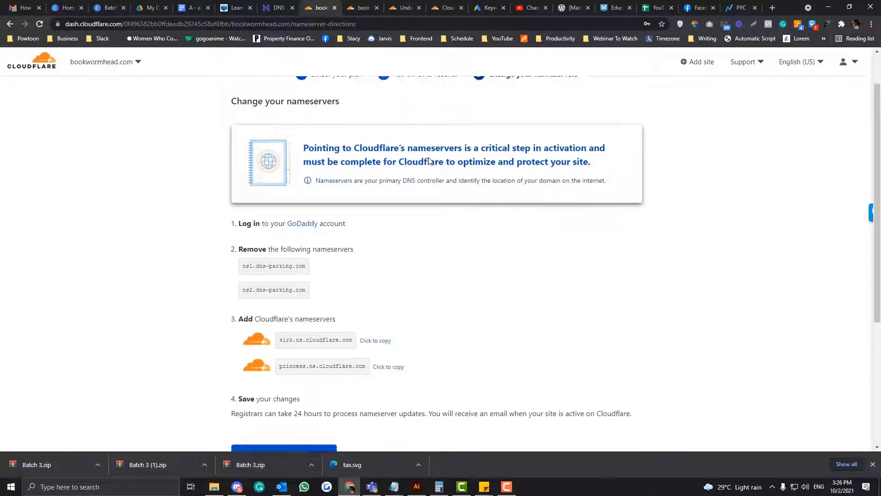
pyautogui.scroll(3, 430, 162)
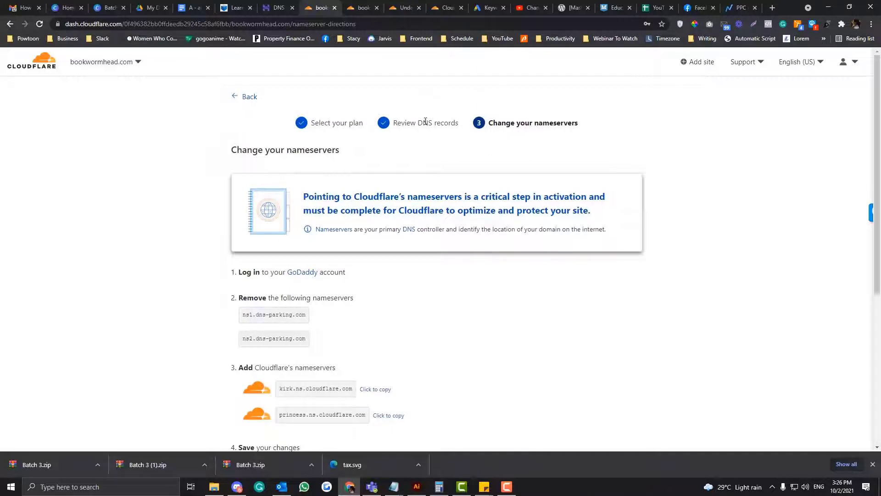
pyautogui.scroll(-2, 405, 190)
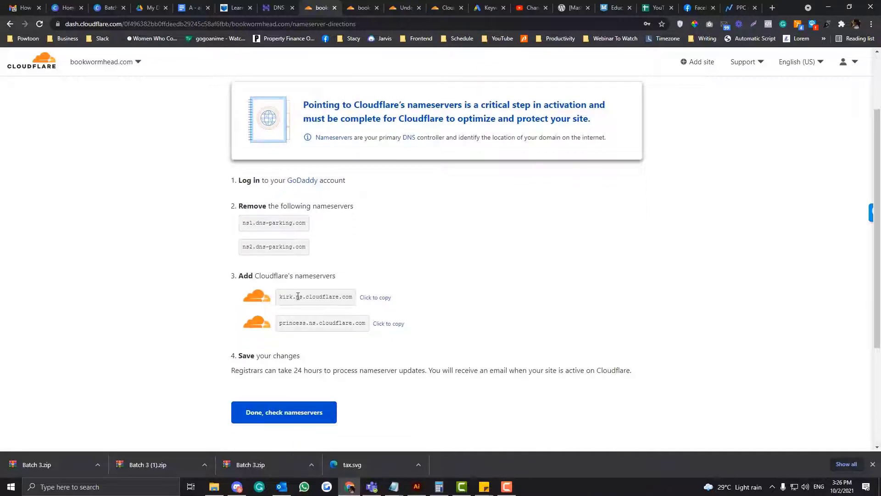
pyautogui.scroll(2, 400, 280)
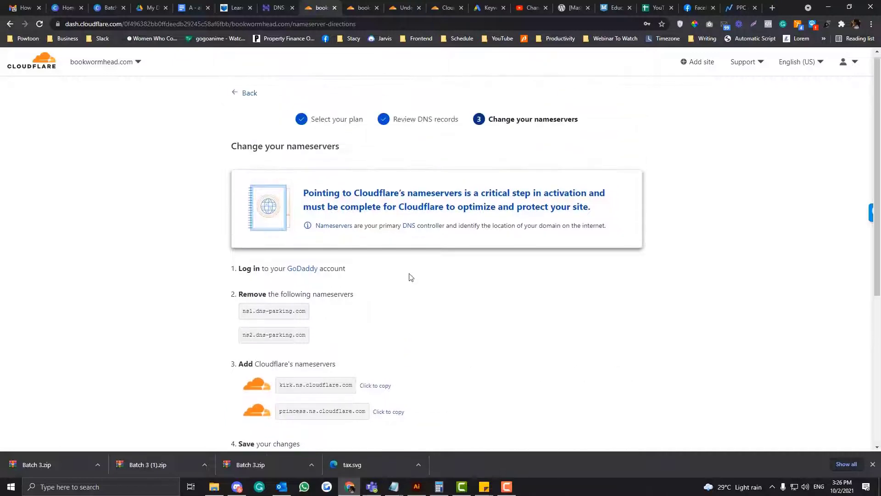
# Go back to the DNS record review for bookwormhead.com and look over its record list.
pyautogui.click(243, 98)
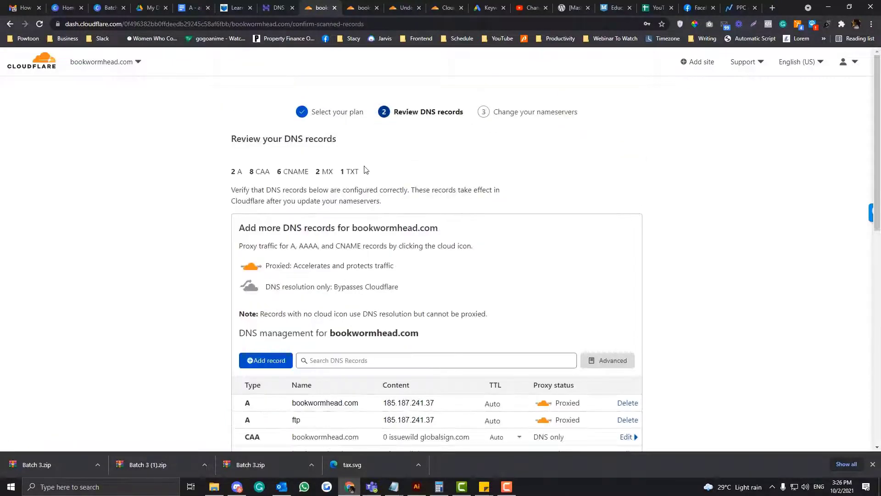
pyautogui.scroll(-3, 366, 190)
pyautogui.scroll(-1, 367, 192)
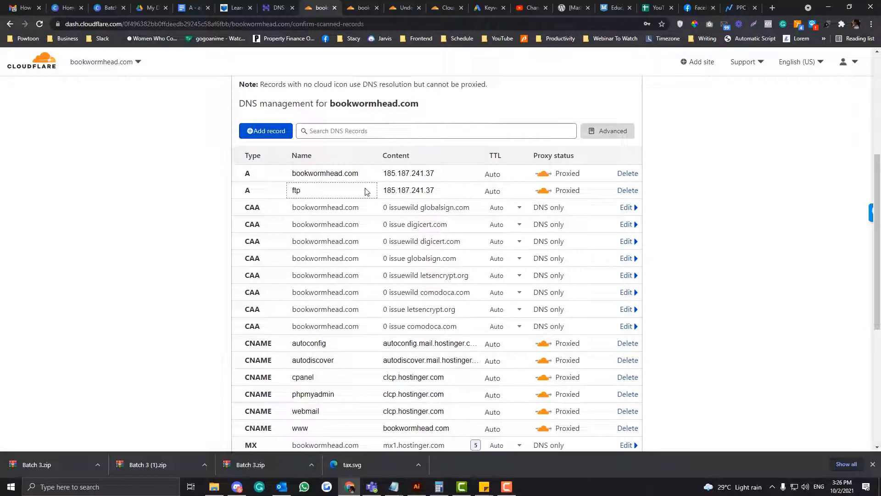
# Go over the scanned DNS records for bookwormhead.com once more and continue to the nameserver change instructions.
pyautogui.scroll(-3, 367, 192)
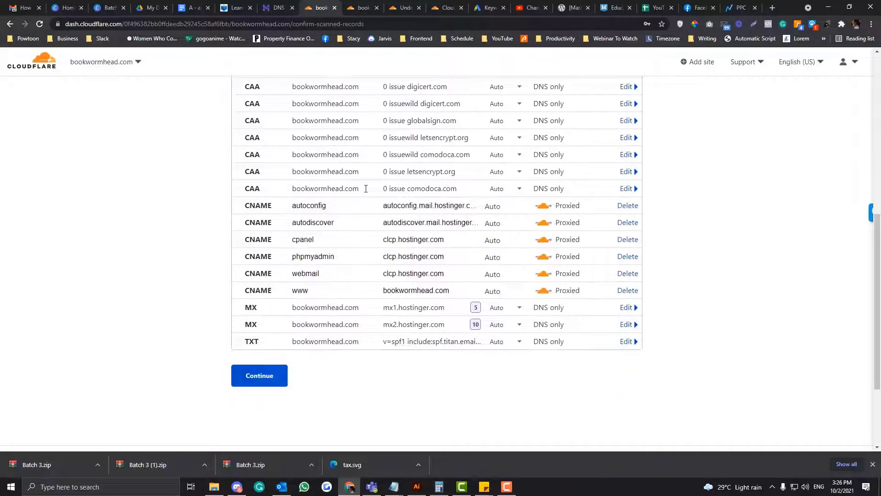
pyautogui.scroll(2, 366, 193)
pyautogui.scroll(6, 366, 193)
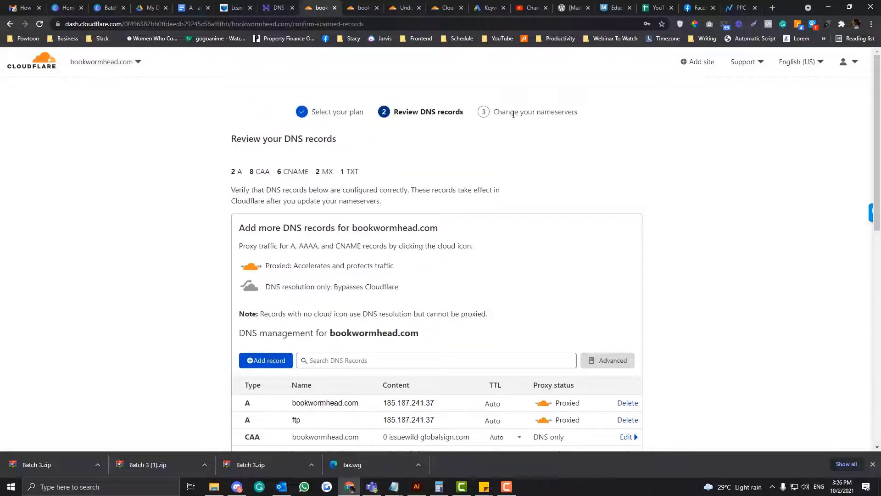
pyautogui.scroll(-6, 488, 217)
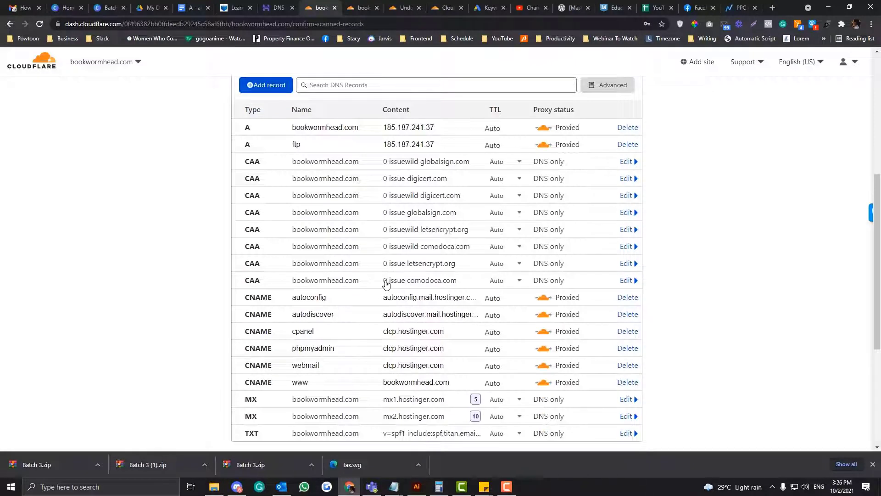
pyautogui.scroll(3, 387, 284)
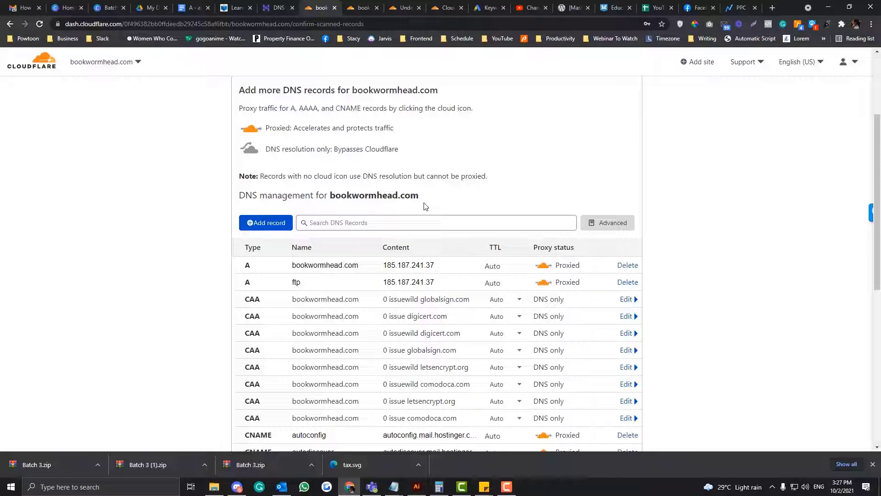
pyautogui.scroll(3, 425, 206)
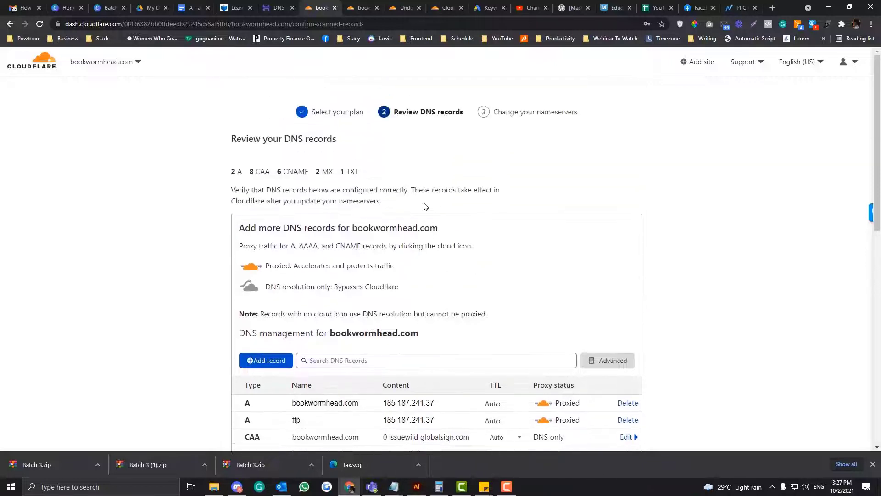
pyautogui.scroll(-2, 425, 207)
pyautogui.scroll(-1, 426, 206)
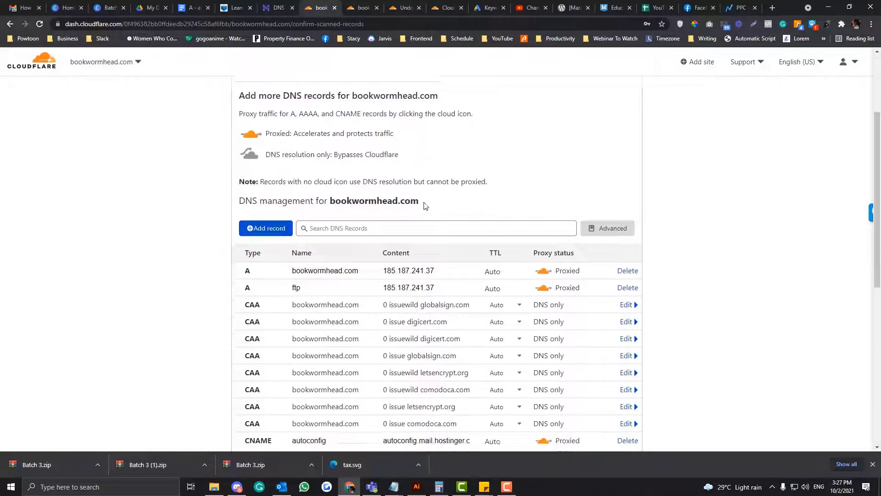
pyautogui.scroll(3, 425, 205)
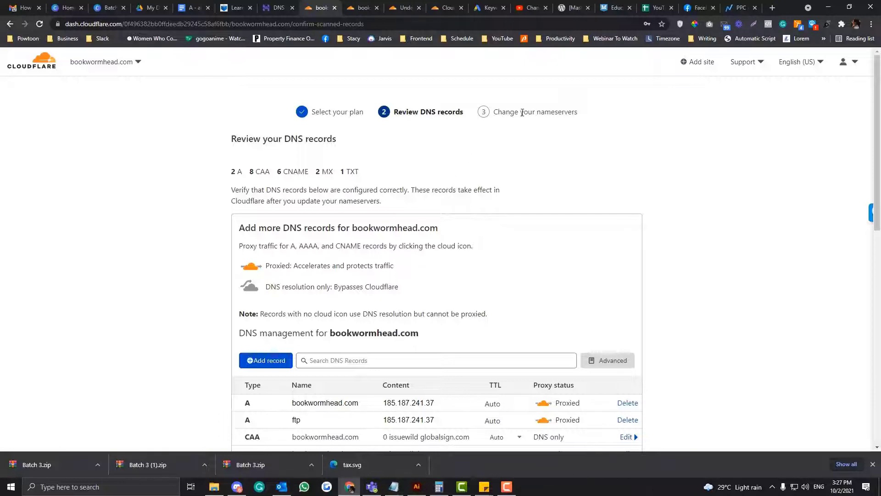
pyautogui.scroll(-9, 510, 136)
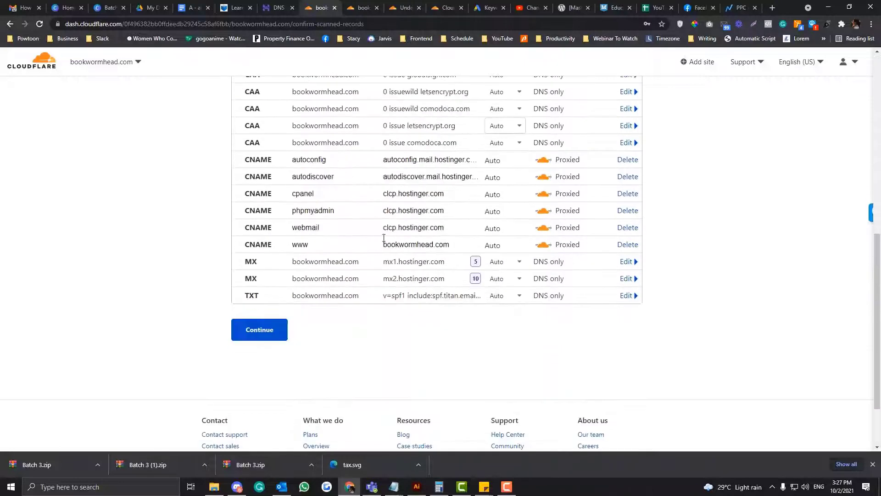
pyautogui.click(258, 326)
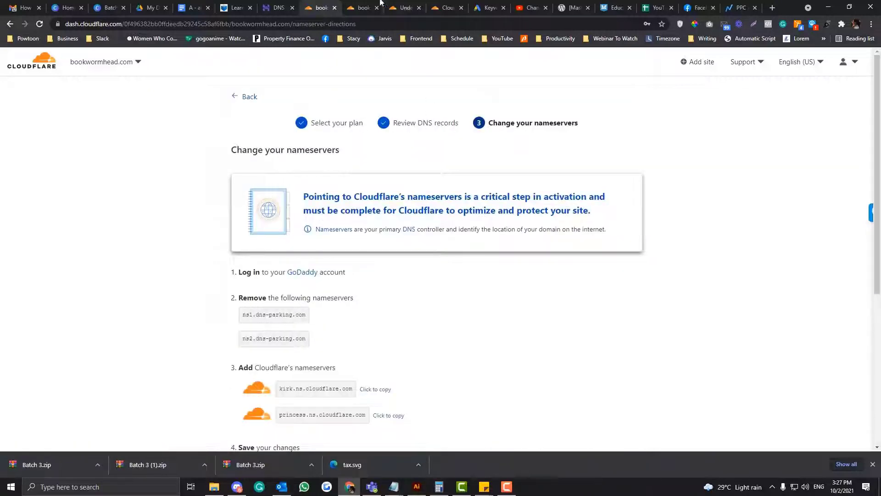
# Look up the Convert to CNAME DNS Setup instruction in Cloudflare's support article on understanding a CNAME setup.
pyautogui.click(363, 8)
pyautogui.click(406, 8)
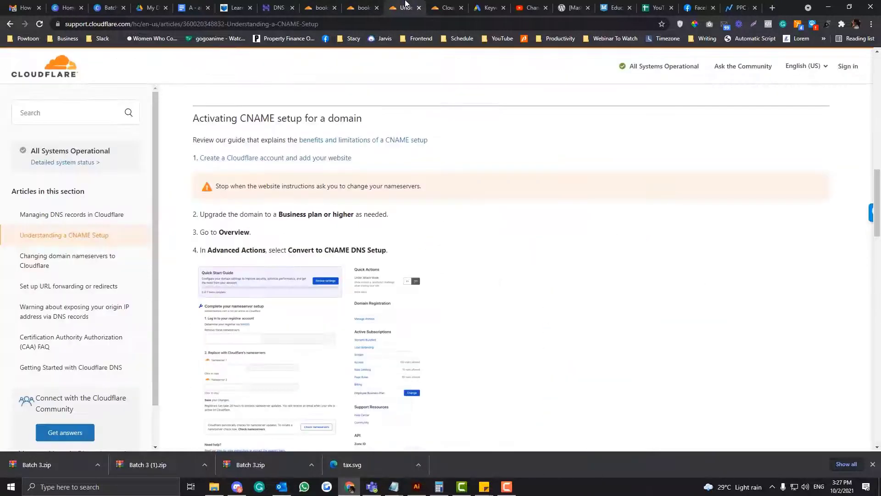
pyautogui.scroll(-3, 338, 234)
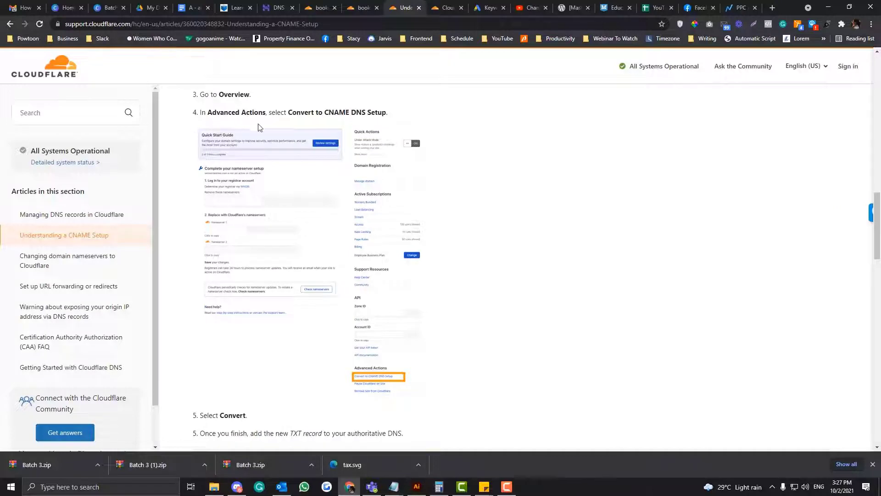
pyautogui.moveTo(286, 116); pyautogui.dragTo(320, 127)
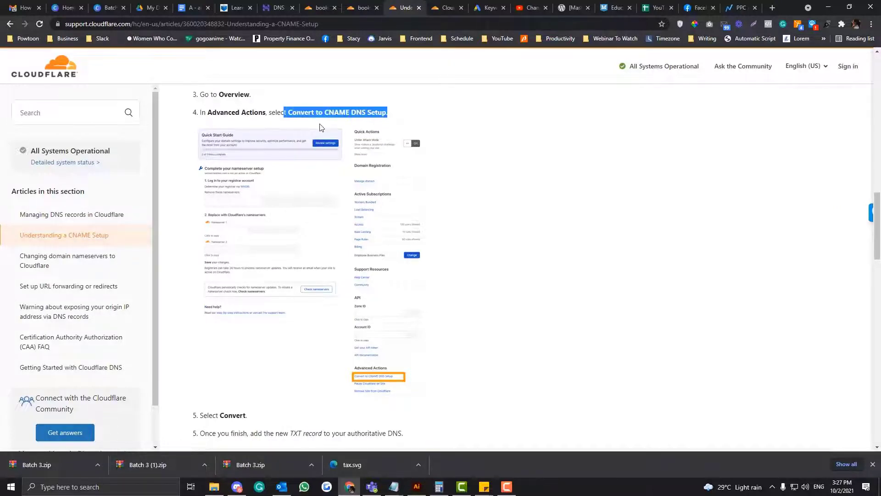
# Check the Advanced Actions on bookwormhead.com's overview for the Convert to CNAME DNS Setup option, reopening the site from the account home.
pyautogui.click(327, 3)
pyautogui.click(364, 6)
pyautogui.scroll(-1, 376, 202)
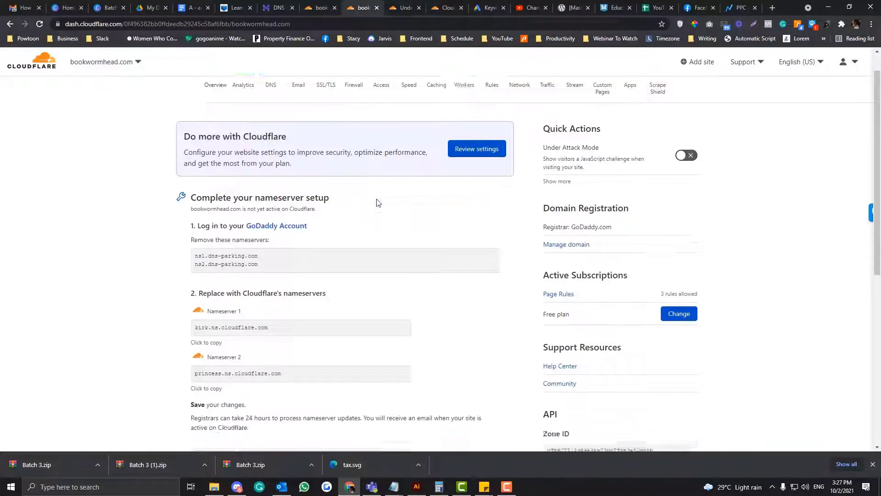
pyautogui.scroll(-6, 377, 202)
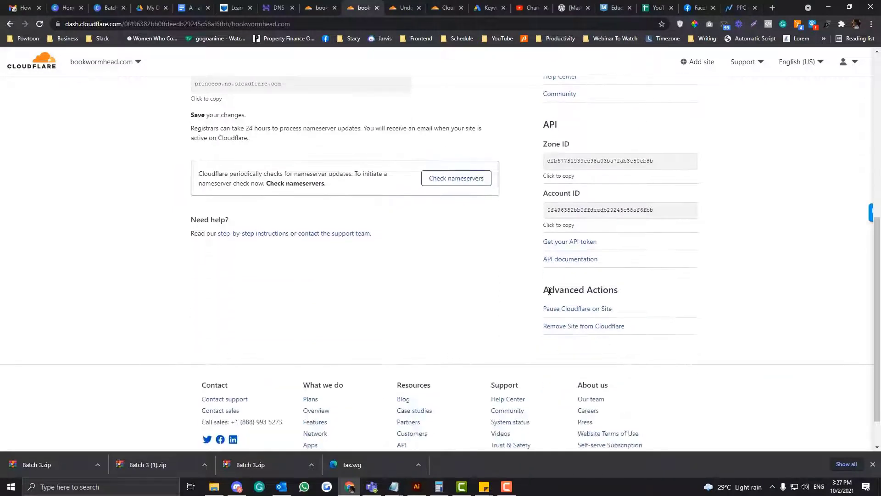
pyautogui.scroll(7, 344, 230)
pyautogui.click(42, 63)
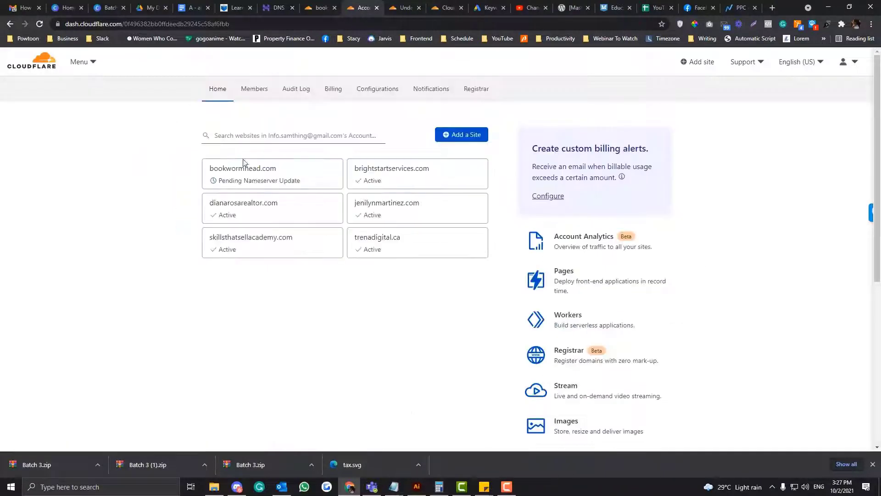
pyautogui.click(242, 172)
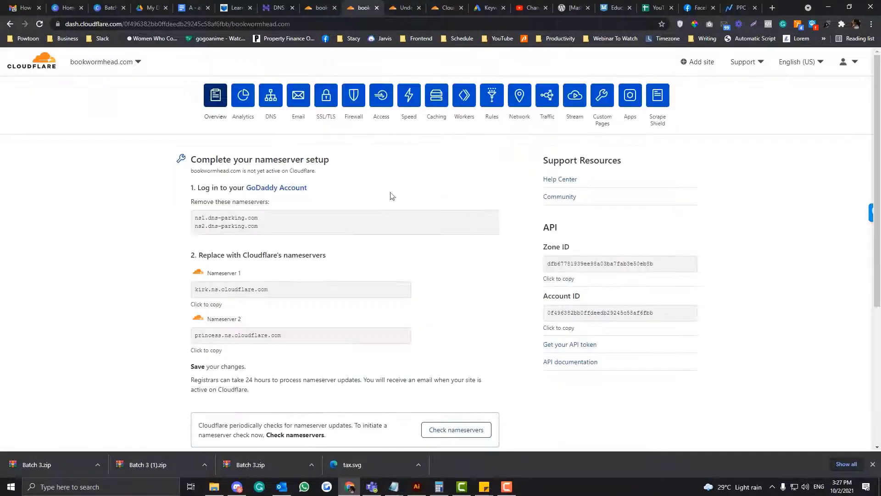
pyautogui.scroll(-6, 392, 196)
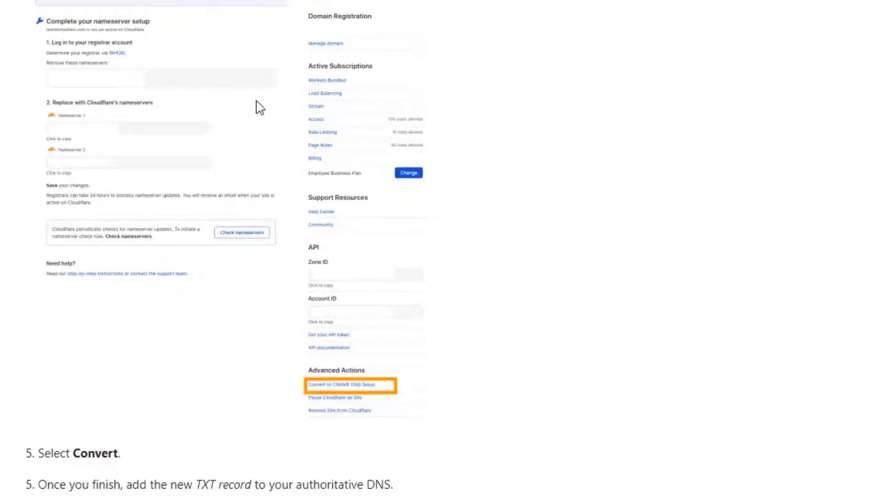
# Read the plan requirement in the CNAME setup article and compare it with the active subscription on bookwormhead.com's overview.
pyautogui.scroll(5, 257, 103)
pyautogui.click(187, 102)
pyautogui.moveTo(187, 102); pyautogui.dragTo(342, 104)
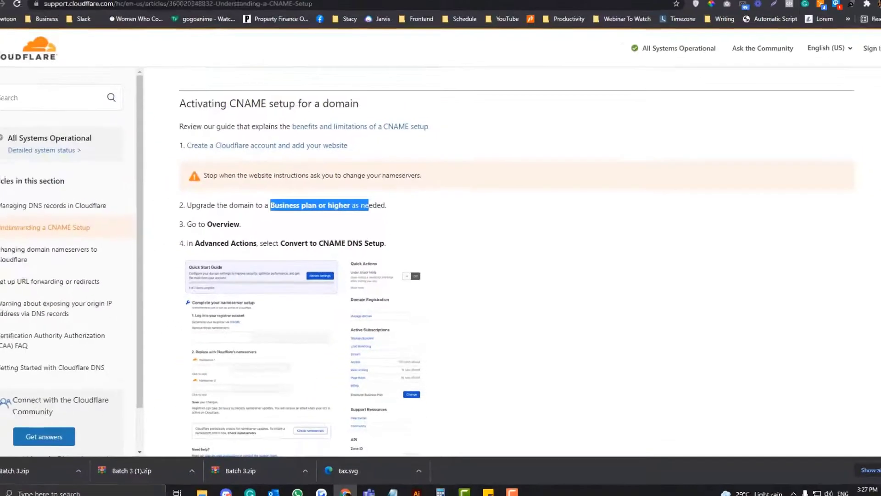
pyautogui.click(372, 6)
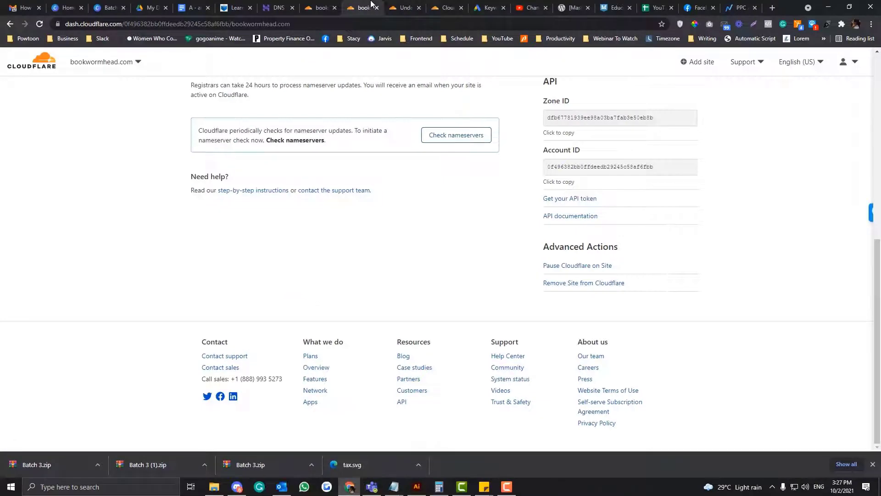
pyautogui.scroll(8, 338, 232)
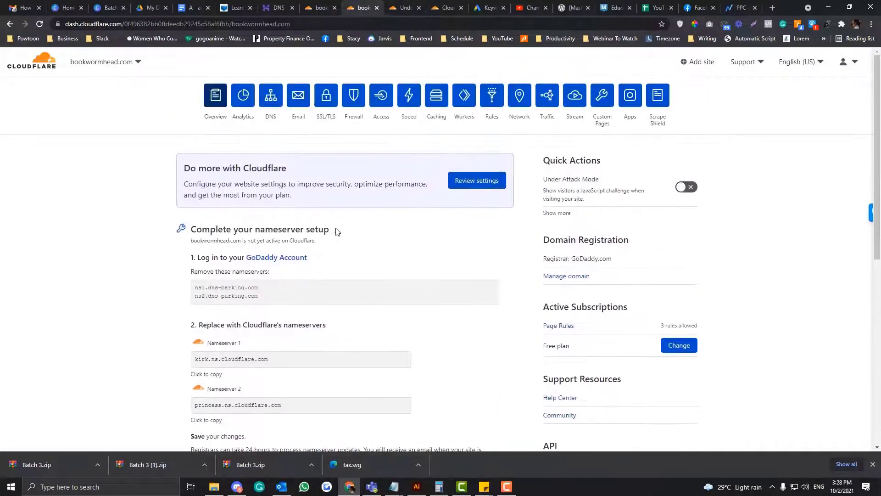
# Return to the nameserver change instructions and copy the first Cloudflare nameserver, kirk.ns.cloudflare.com.
pyautogui.click(322, 9)
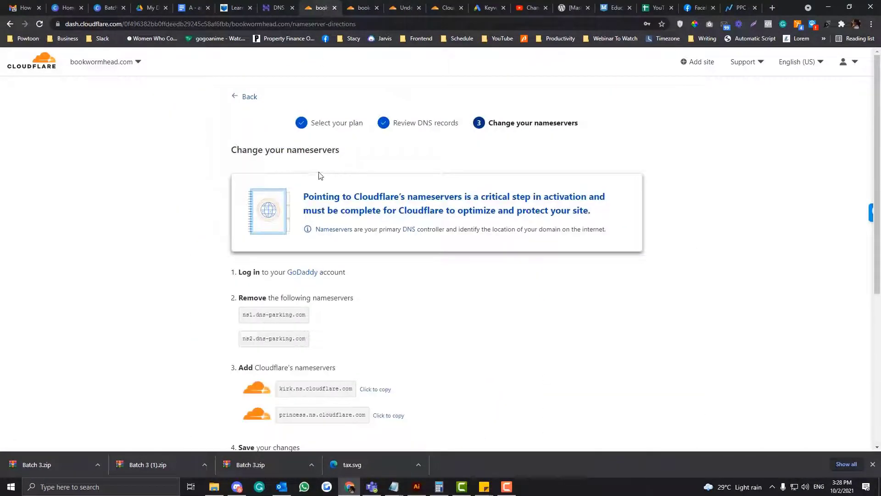
pyautogui.scroll(-2, 320, 178)
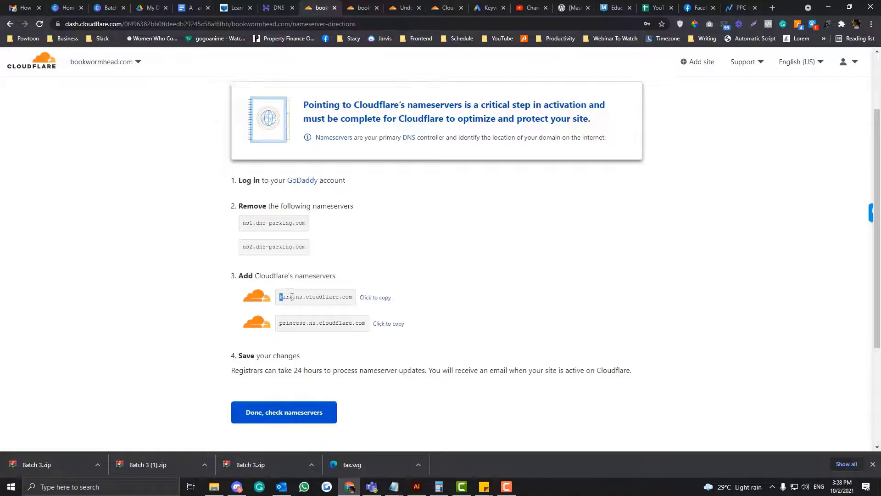
pyautogui.moveTo(292, 297); pyautogui.dragTo(370, 302)
pyautogui.click(375, 298)
# Load godaddy.com in place of the Cloudflare site overview and open the sign-in page for registered users.
pyautogui.click(369, 5)
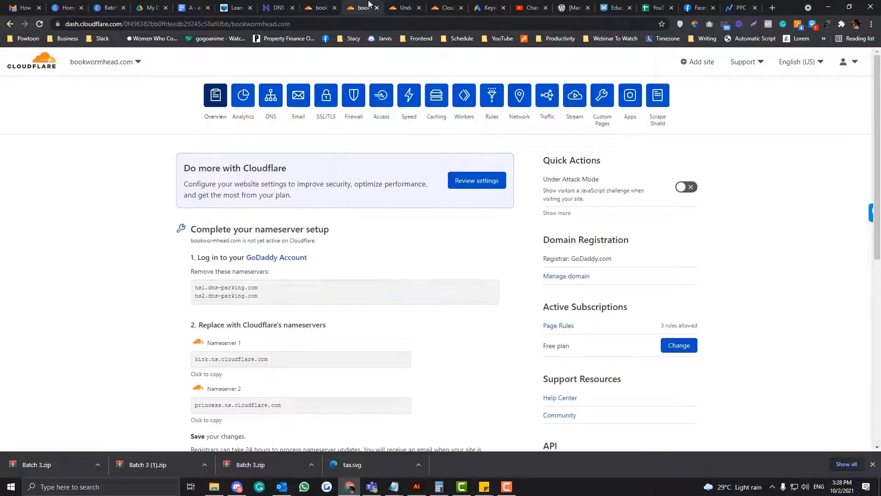
pyautogui.click(364, 21)
pyautogui.write('goda')
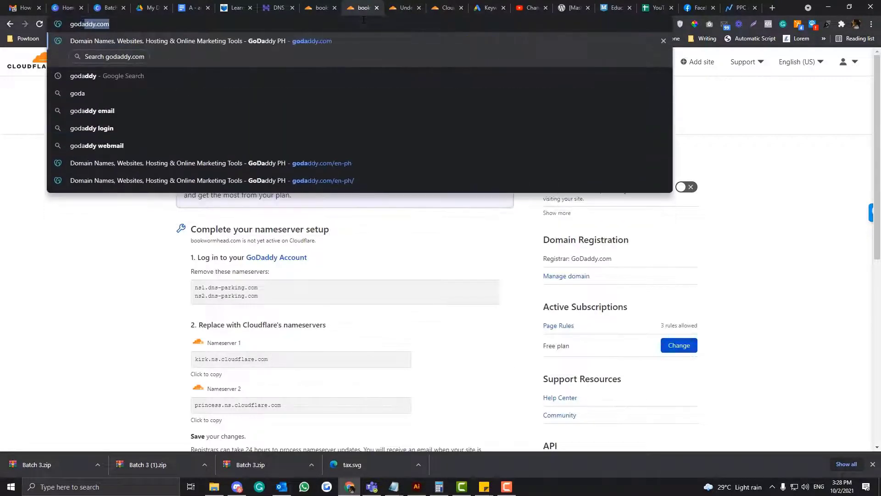
pyautogui.press('Return')
pyautogui.click(767, 77)
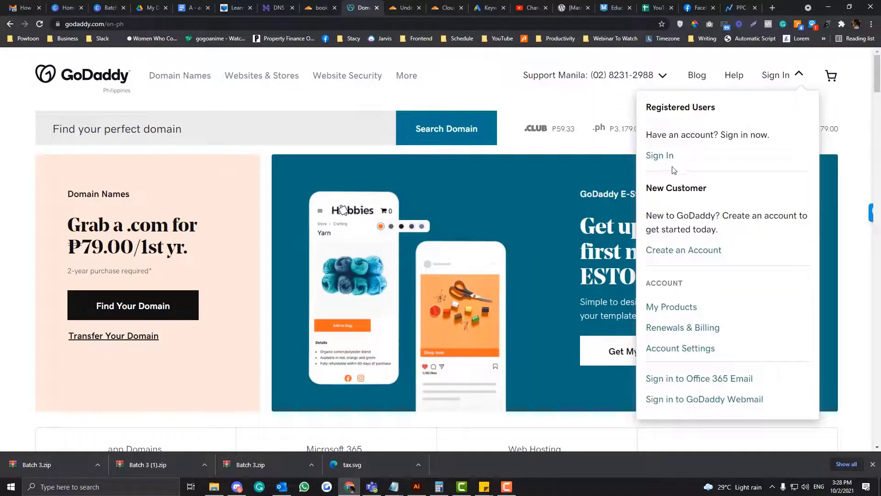
pyautogui.click(661, 157)
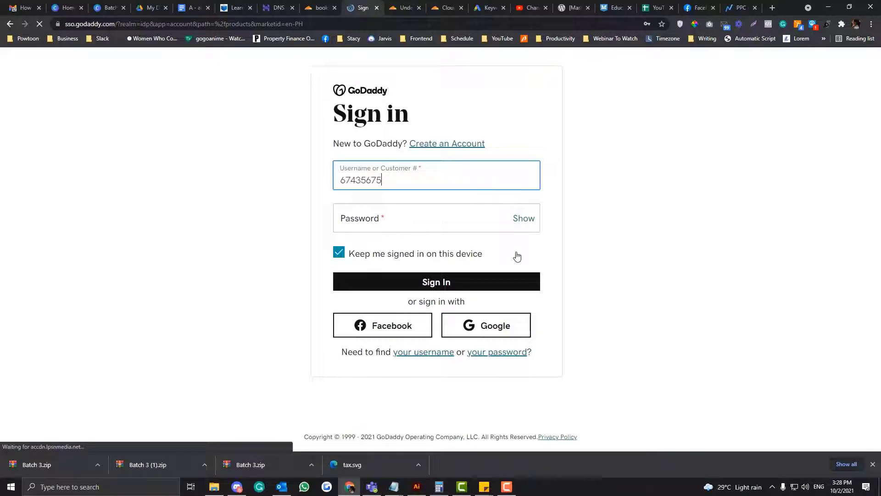
# Fill in the saved GoDaddy account password and sign in.
pyautogui.click(407, 218)
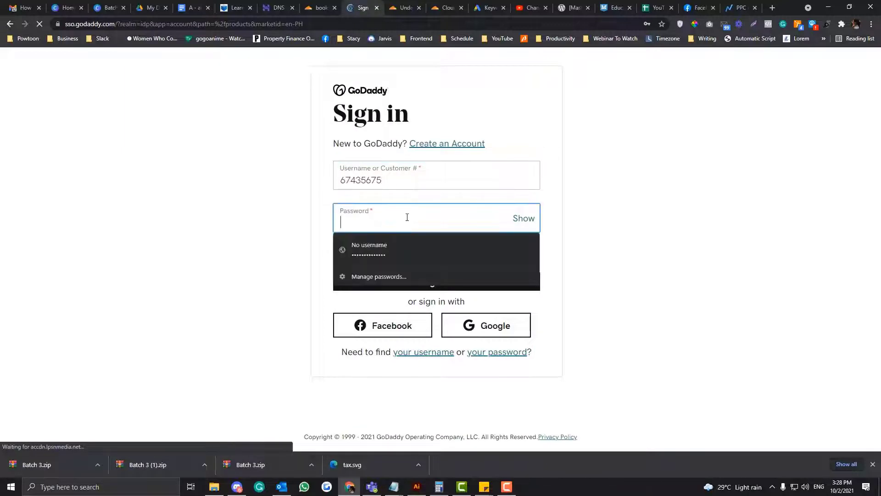
pyautogui.click(408, 249)
pyautogui.click(411, 283)
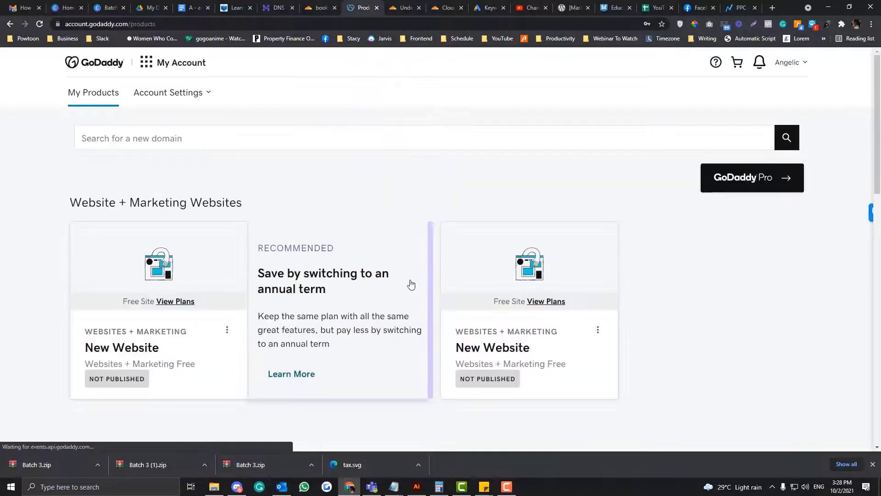
# Open the domain settings for bookwormhead.com from the GoDaddy product list and locate the Manage DNS option under Additional Settings.
pyautogui.scroll(-1, 392, 221)
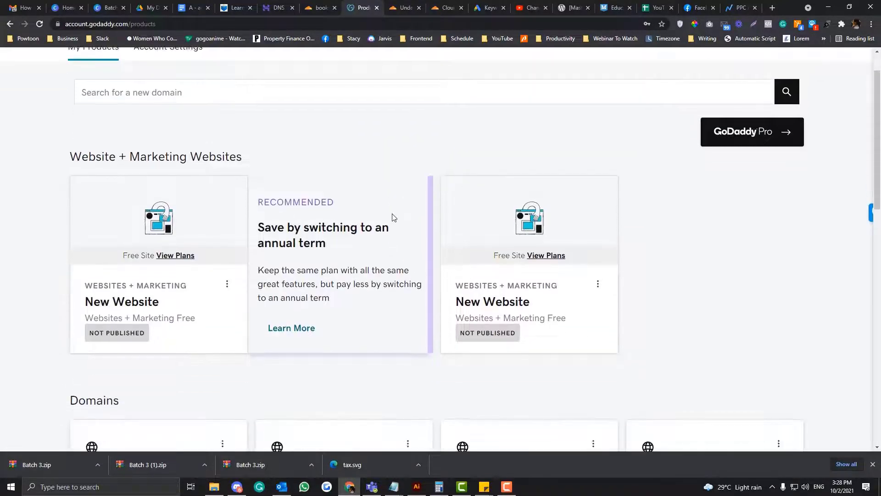
pyautogui.scroll(1, 391, 221)
pyautogui.click(192, 93)
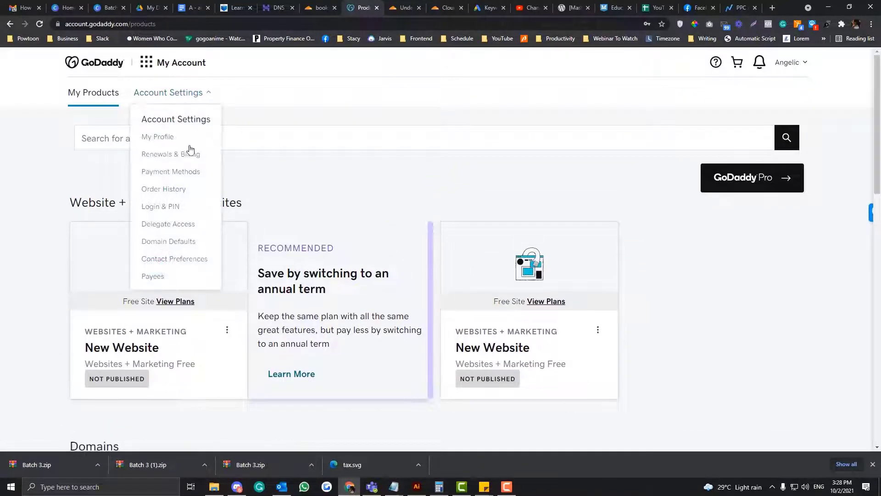
pyautogui.click(150, 62)
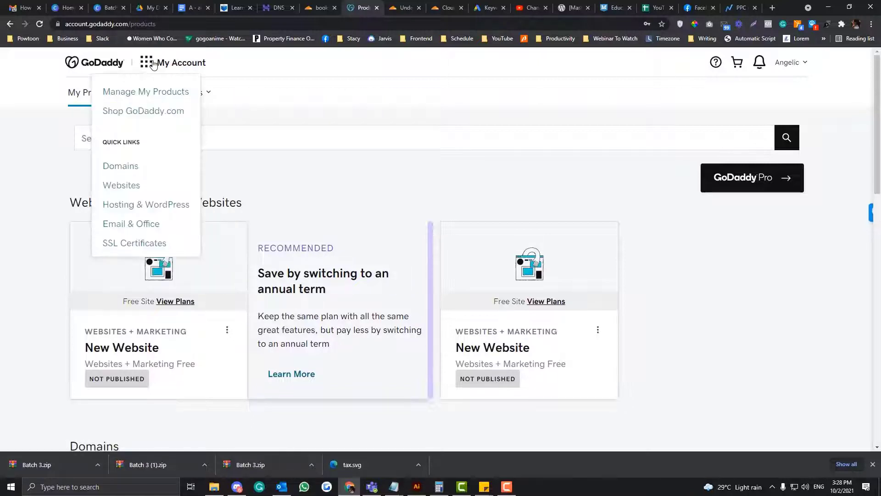
pyautogui.click(158, 94)
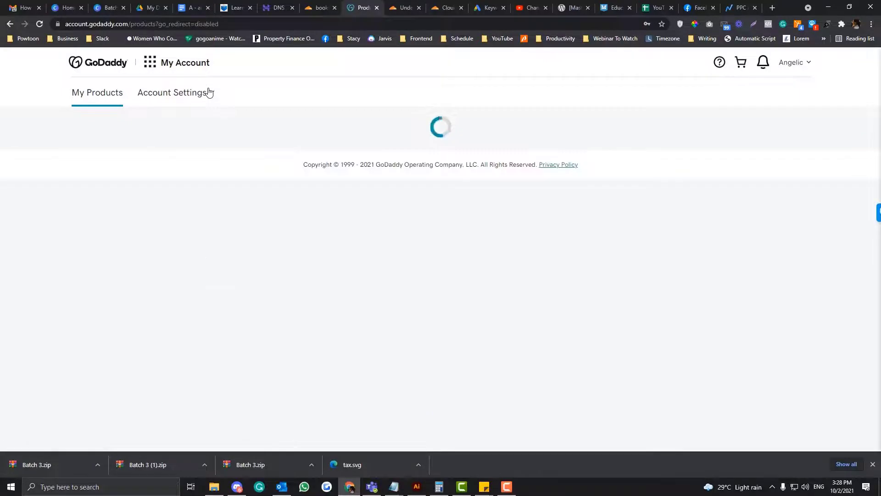
pyautogui.scroll(-9, 238, 204)
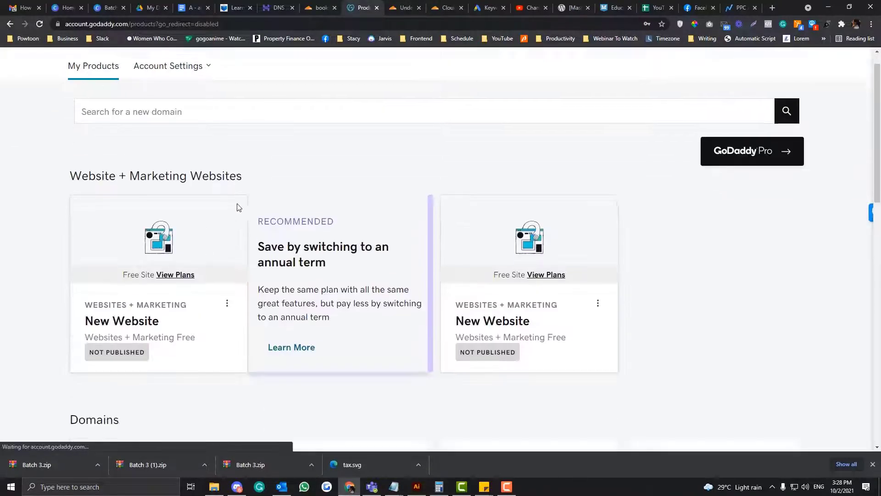
pyautogui.click(161, 173)
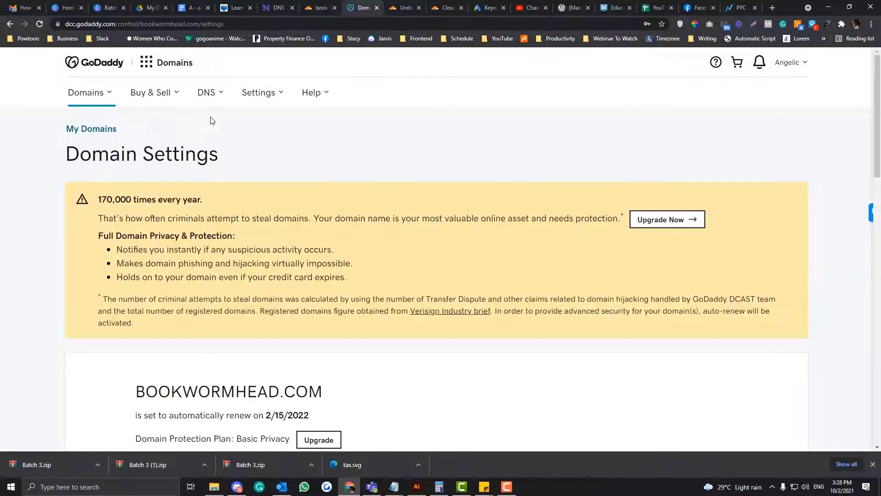
pyautogui.scroll(-18, 212, 120)
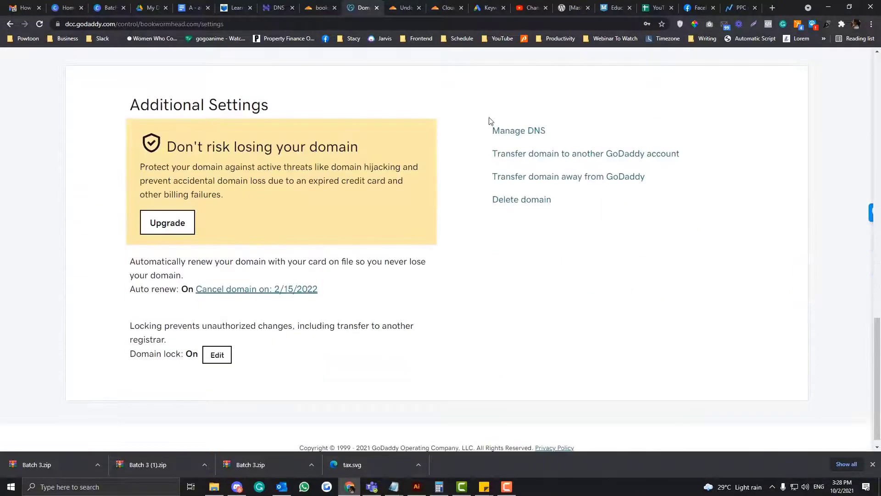
# Open DNS management for bookwormhead.com in GoDaddy and copy the first nameserver, kirk.ns.cloudflare.com, from the Cloudflare instructions.
pyautogui.click(504, 132)
pyautogui.hotkey('ctrl', 'shift', 'Tab')
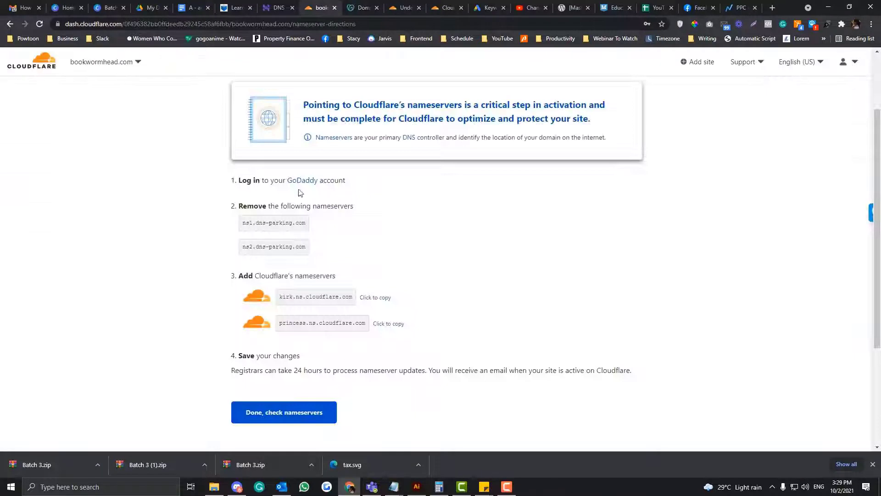
pyautogui.click(281, 301)
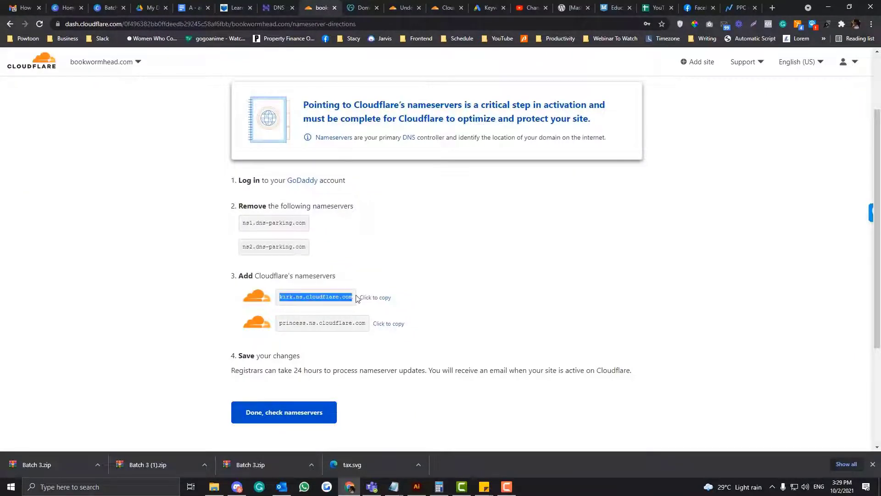
pyautogui.hotkey('ctrl', 'Tab')
# Change the domain's custom nameservers to kirk.ns.cloudflare.com and princess.ns.cloudflare.com and save them.
pyautogui.scroll(-2, 312, 249)
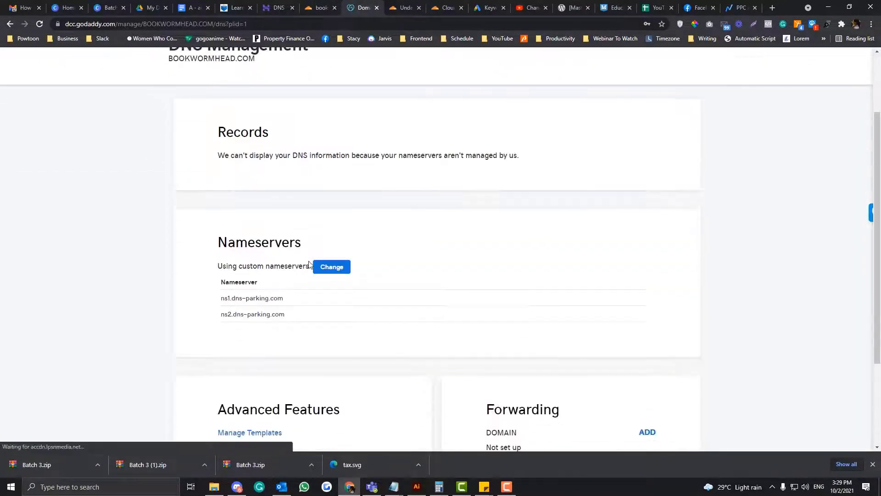
pyautogui.click(329, 267)
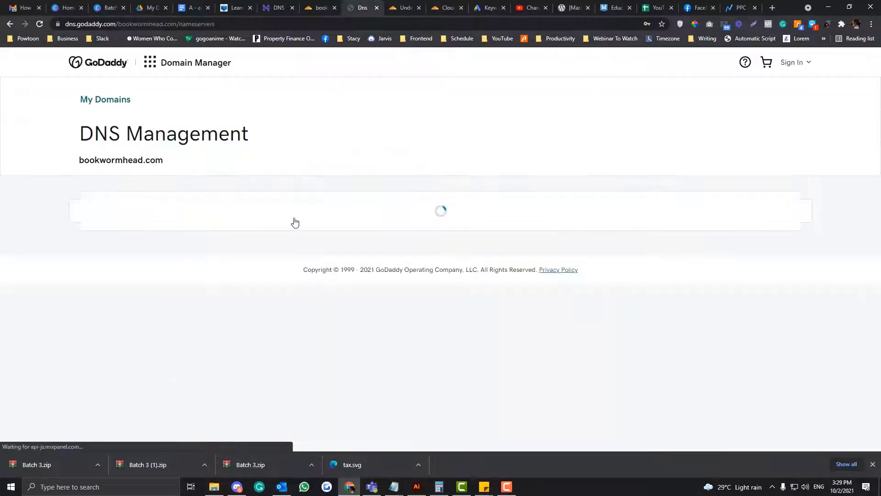
pyautogui.tripleClick(202, 324)
pyautogui.hotkey('ctrl', 'v')
pyautogui.click(99, 393)
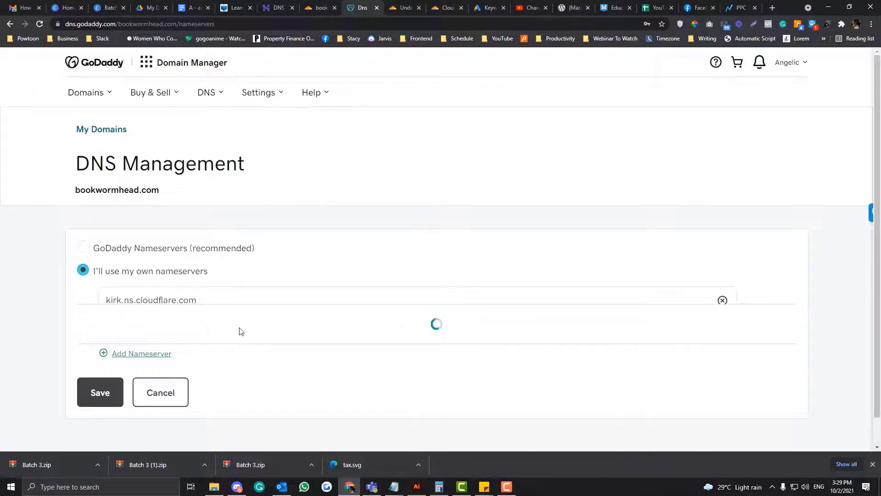
# Switch to Cloudflare, submit the nameserver change as done for checking, and open the configuration recommendations.
pyautogui.click(319, 7)
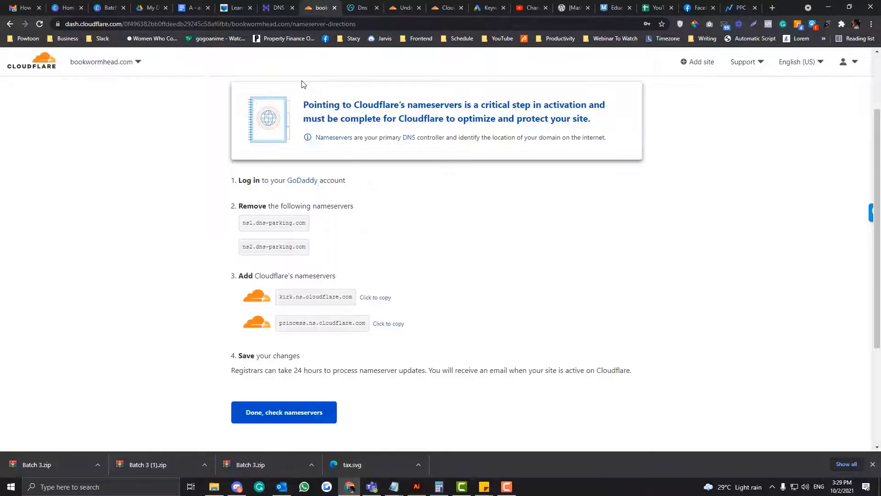
pyautogui.click(270, 413)
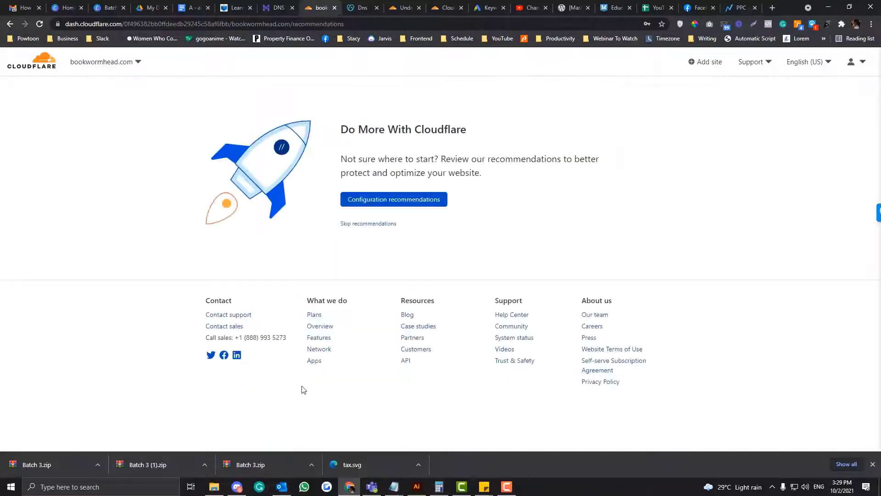
pyautogui.click(383, 203)
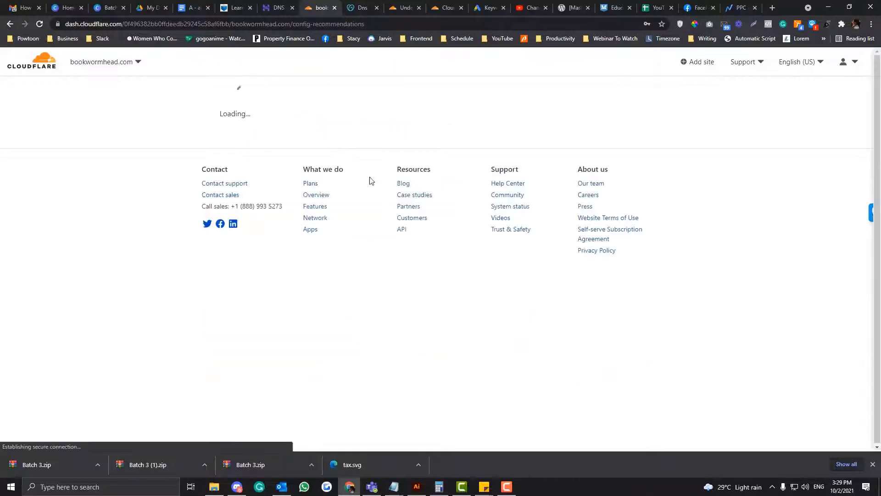
# Consent to the nameserver update for bookwormhead.com in GoDaddy and continue with it.
pyautogui.click(361, 8)
pyautogui.click(294, 215)
pyautogui.click(301, 256)
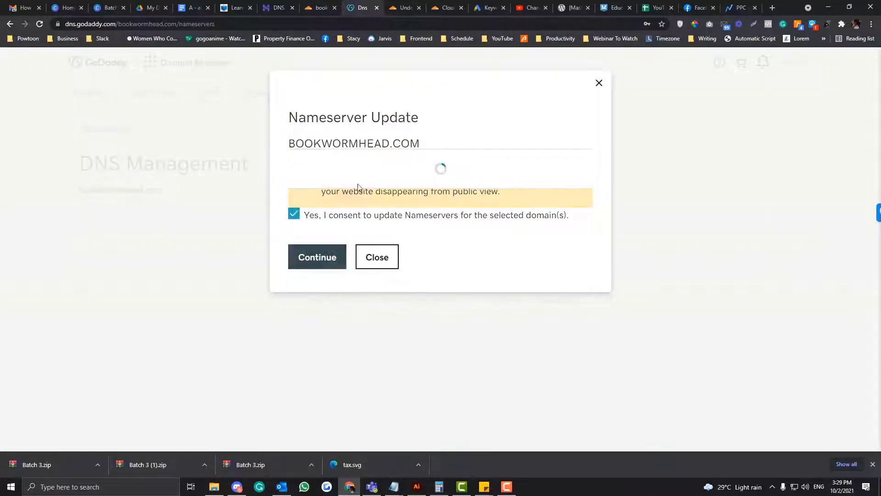
# Apply the Enable Always Use HTTPS recommendation in Cloudflare and leave the configuration recommendations.
pyautogui.click(330, 4)
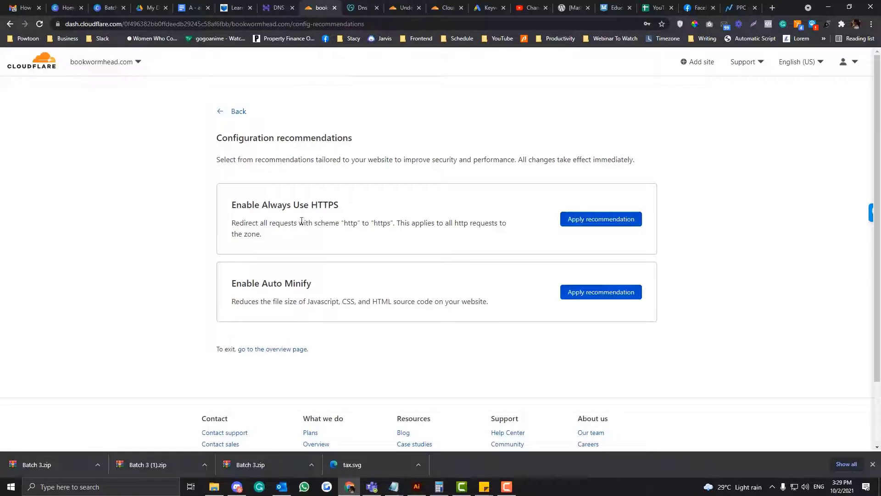
pyautogui.click(578, 226)
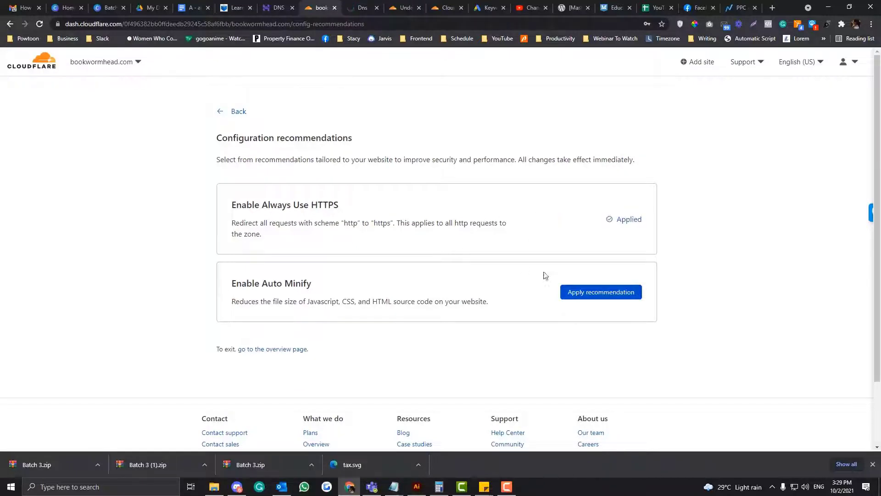
pyautogui.scroll(-2, 344, 198)
pyautogui.scroll(2, 344, 197)
pyautogui.click(238, 112)
# Reload the Cloudflare account home, open the bookwormhead.com overview and start a nameserver check.
pyautogui.click(40, 63)
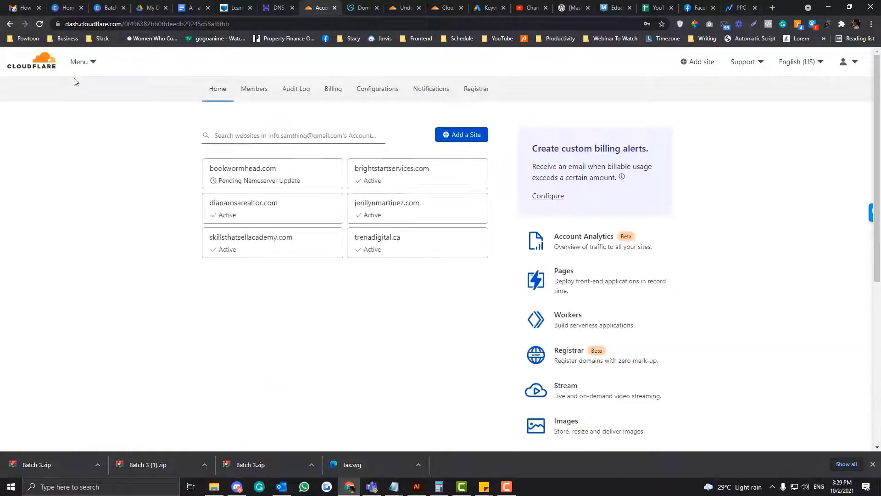
pyautogui.click(252, 25)
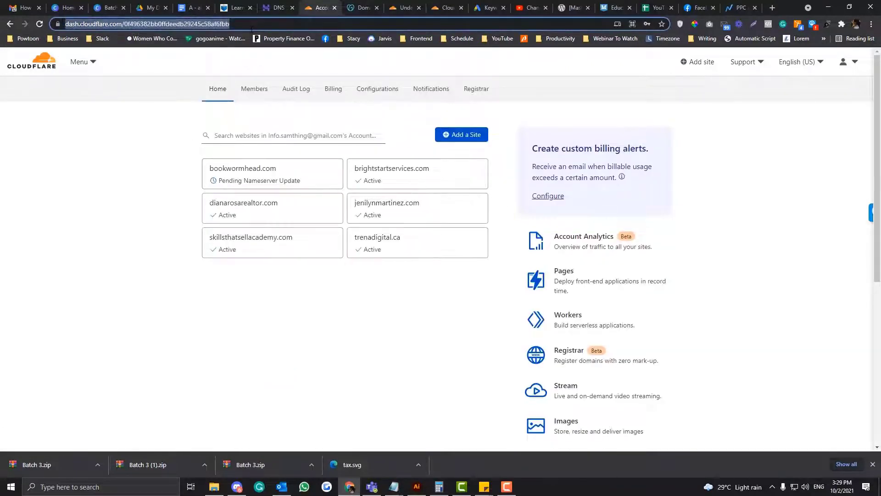
pyautogui.press('Return')
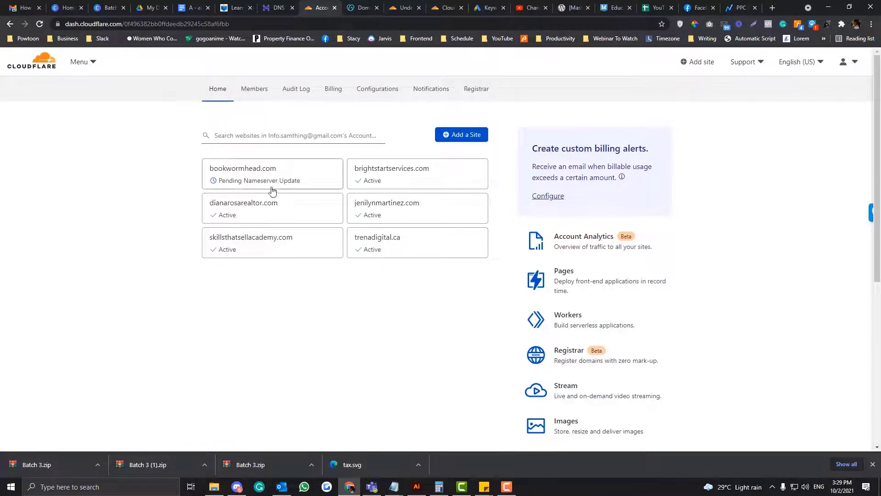
pyautogui.click(272, 190)
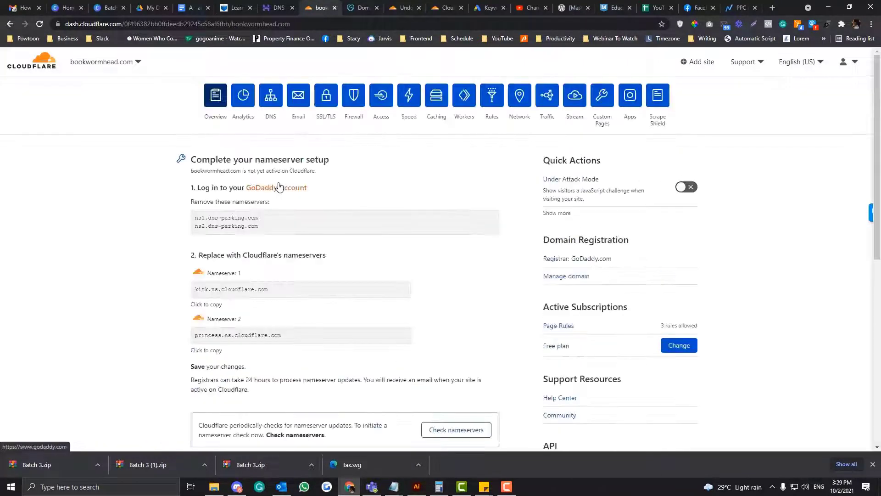
pyautogui.scroll(-4, 279, 186)
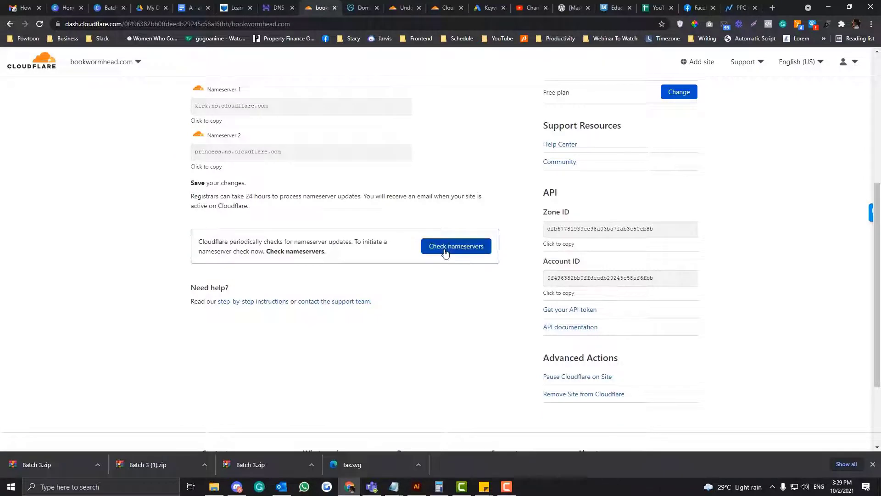
pyautogui.click(445, 250)
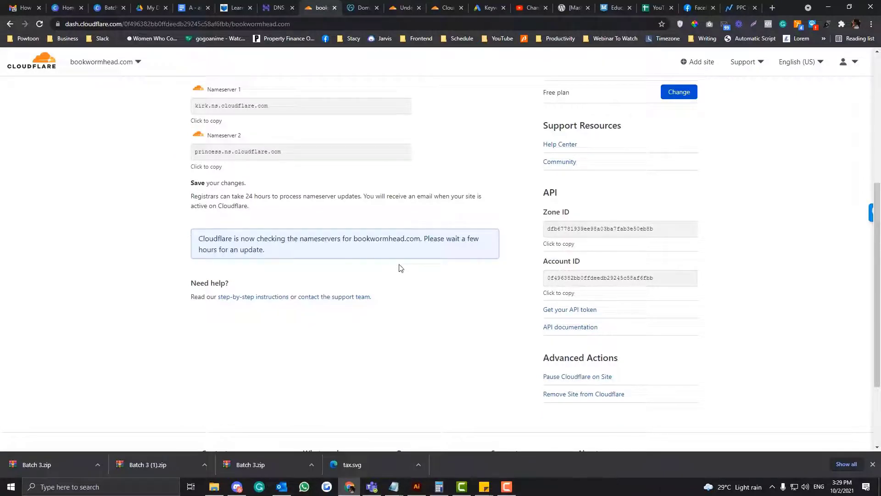
# Reload the GoDaddy DNS management page and check which nameservers are listed for bookwormhead.com.
pyautogui.click(362, 8)
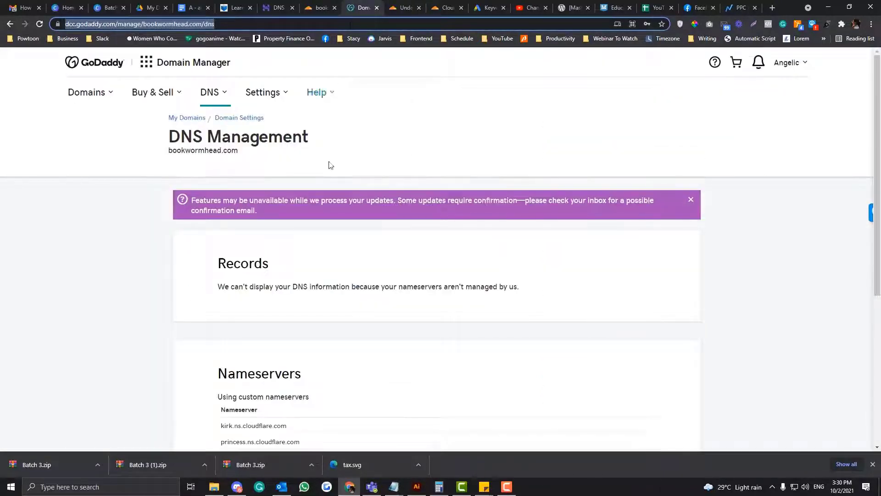
pyautogui.scroll(-3, 329, 175)
pyautogui.press('Return')
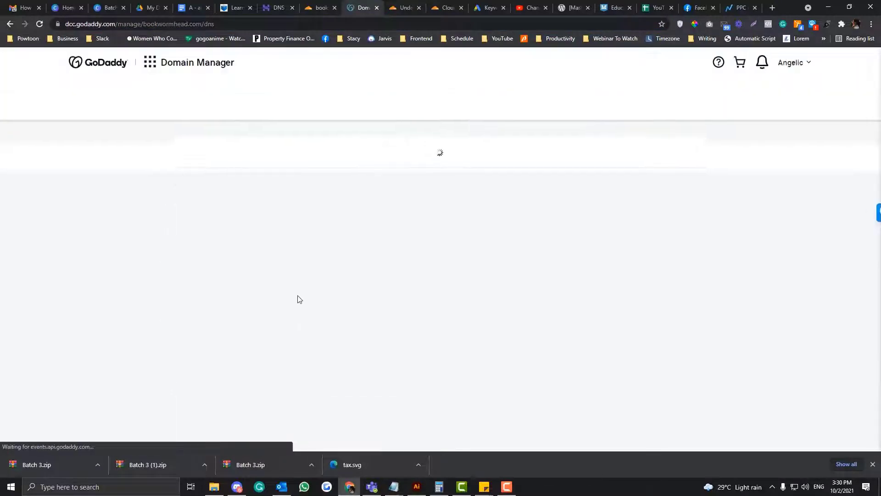
pyautogui.scroll(-5, 301, 294)
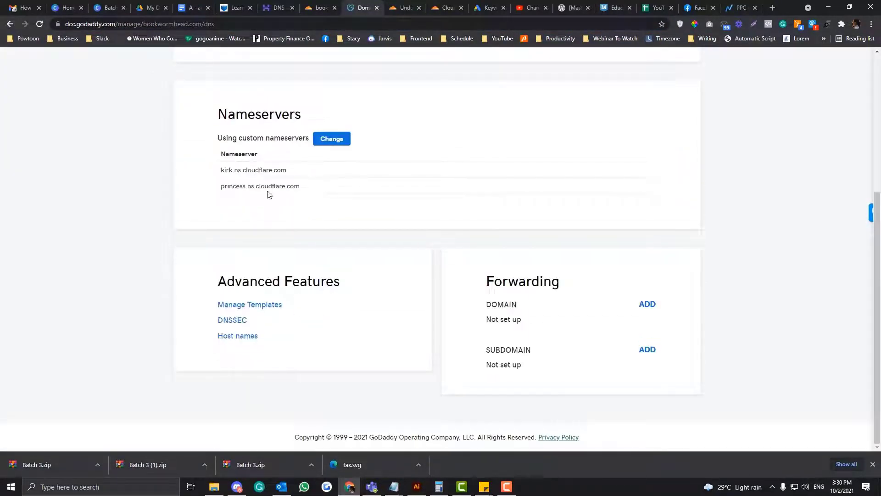
# Return to the Cloudflare account home and reload it to check the status of bookwormhead.com.
pyautogui.click(338, 10)
pyautogui.scroll(5, 307, 225)
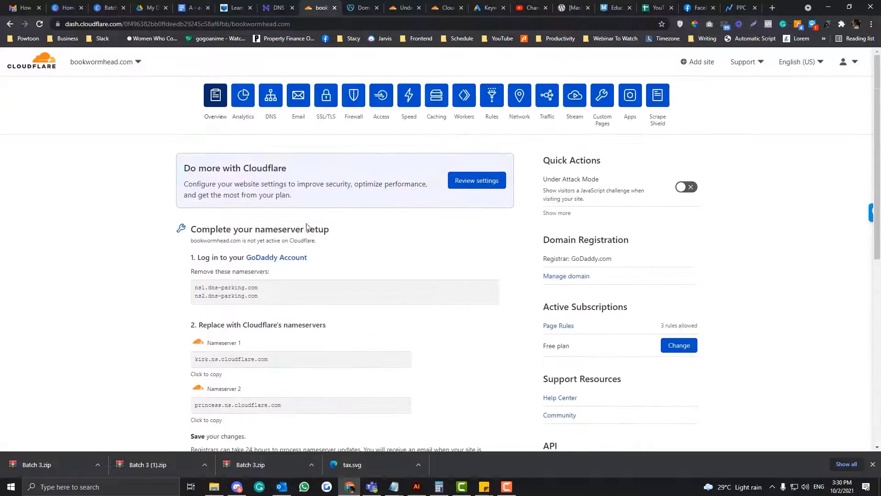
pyautogui.click(46, 62)
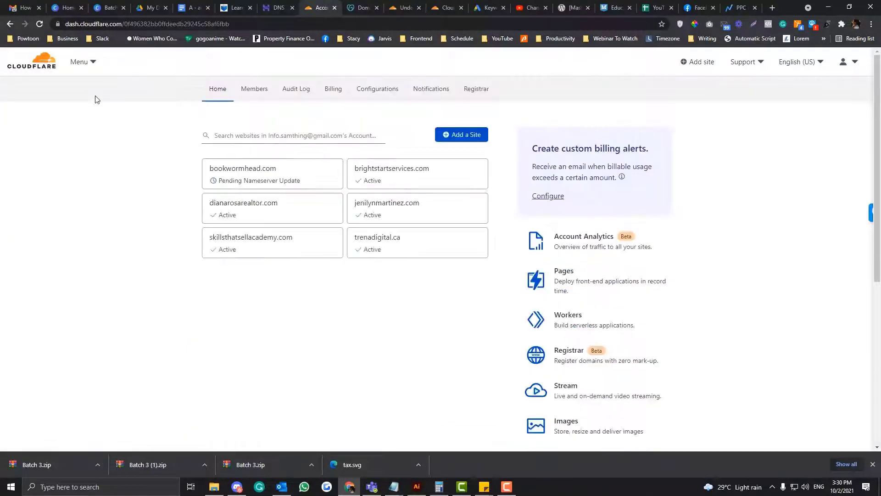
pyautogui.click(171, 23)
pyautogui.press('Return')
# Reopen the bookwormhead.com overview in Cloudflare and review its nameserver setup instructions, including the replacement nameservers and the nameserver check.
pyautogui.click(352, 4)
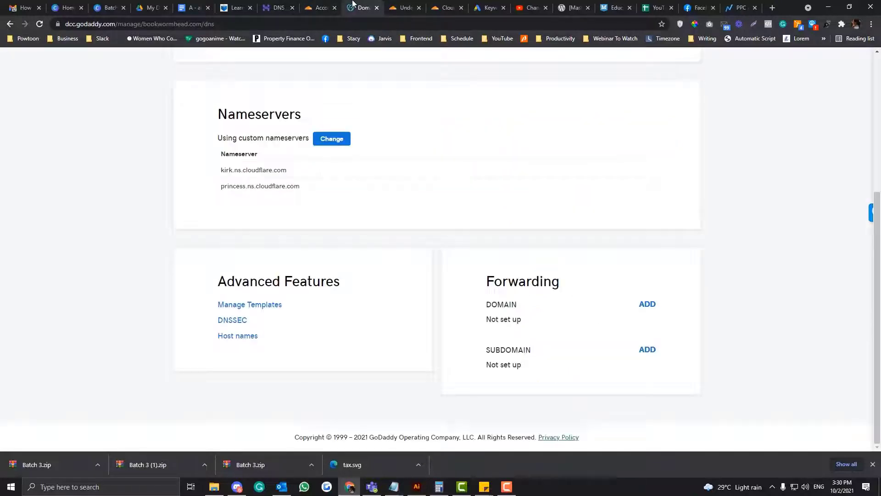
pyautogui.click(322, 7)
pyautogui.click(262, 166)
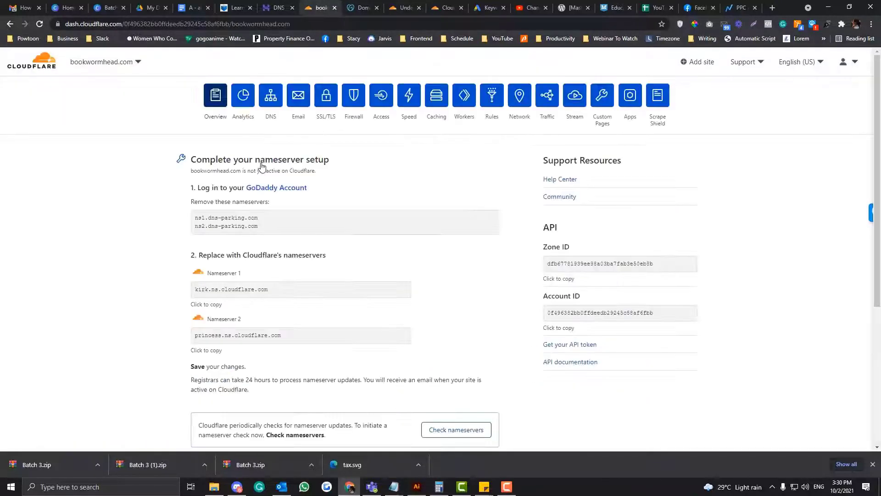
pyautogui.scroll(-5, 261, 166)
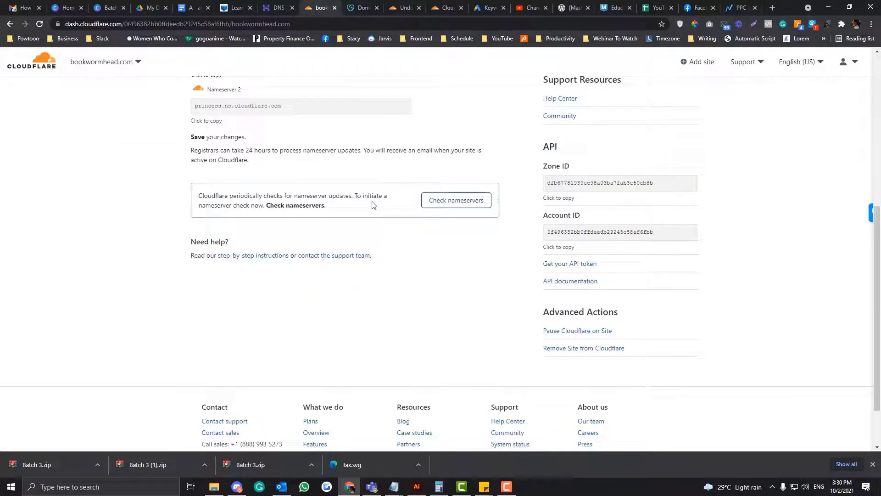
pyautogui.scroll(3, 374, 204)
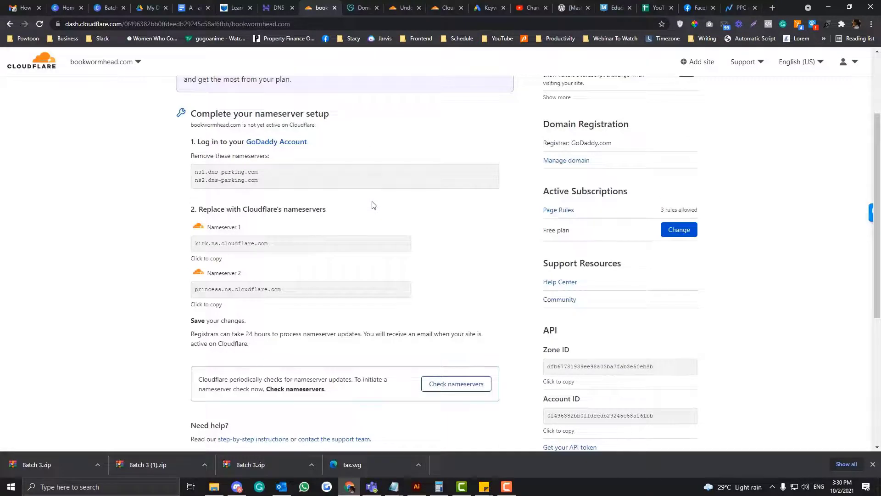
pyautogui.scroll(-2, 709, 246)
pyautogui.scroll(1, 711, 248)
pyautogui.scroll(-3, 710, 248)
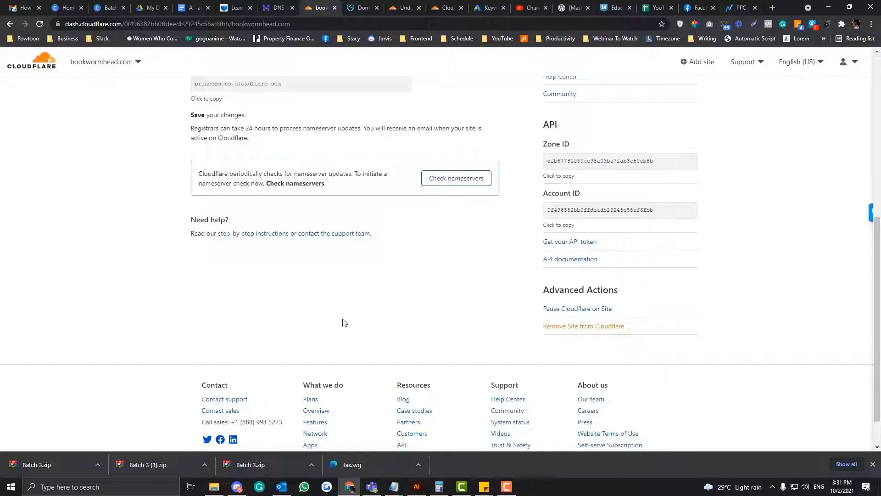
pyautogui.scroll(4, 209, 256)
pyautogui.moveTo(265, 223); pyautogui.dragTo(183, 215)
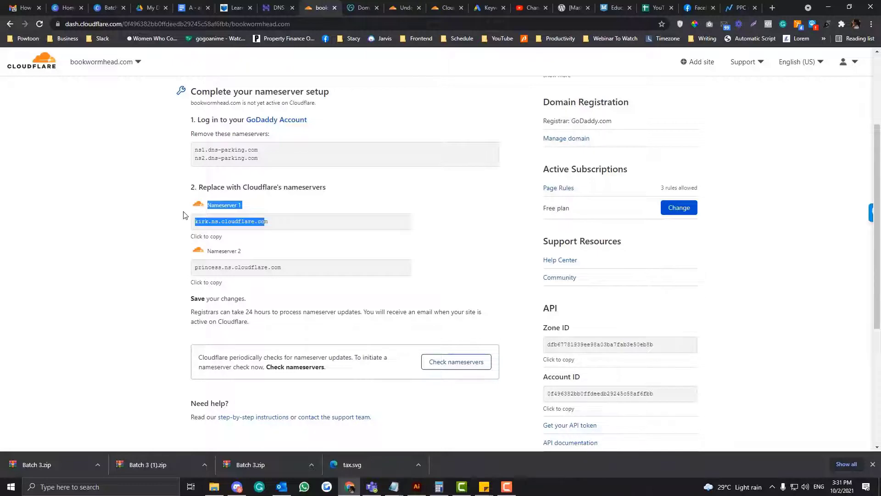
pyautogui.scroll(-2, 461, 277)
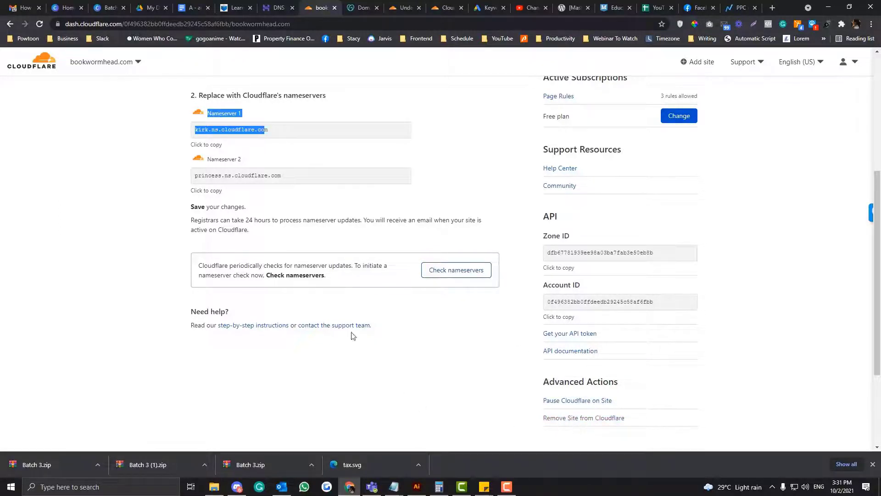
# Compare the GoDaddy nameservers with Cloudflare's and view the support article on activating a CNAME setup.
pyautogui.click(363, 8)
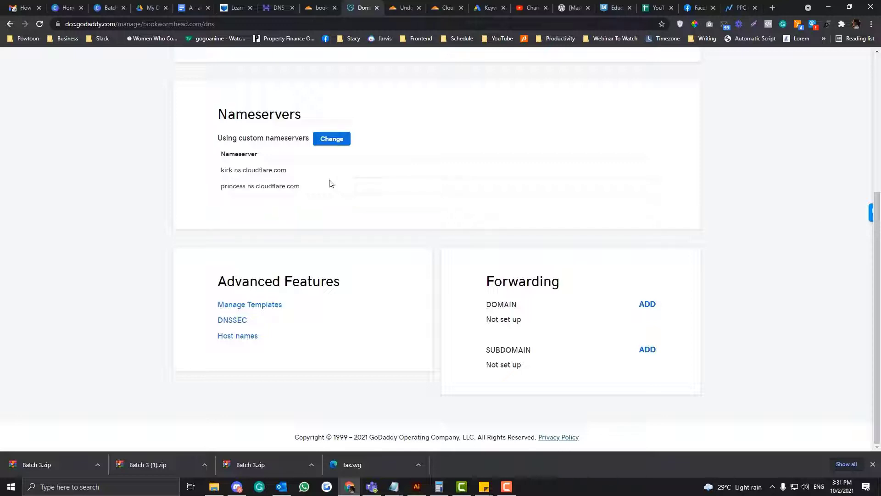
pyautogui.click(321, 8)
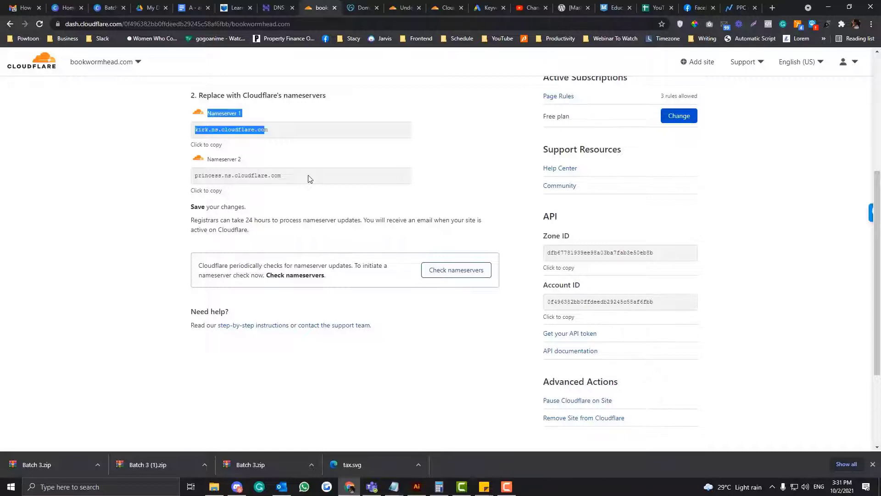
pyautogui.moveTo(397, 7); pyautogui.dragTo(375, 1)
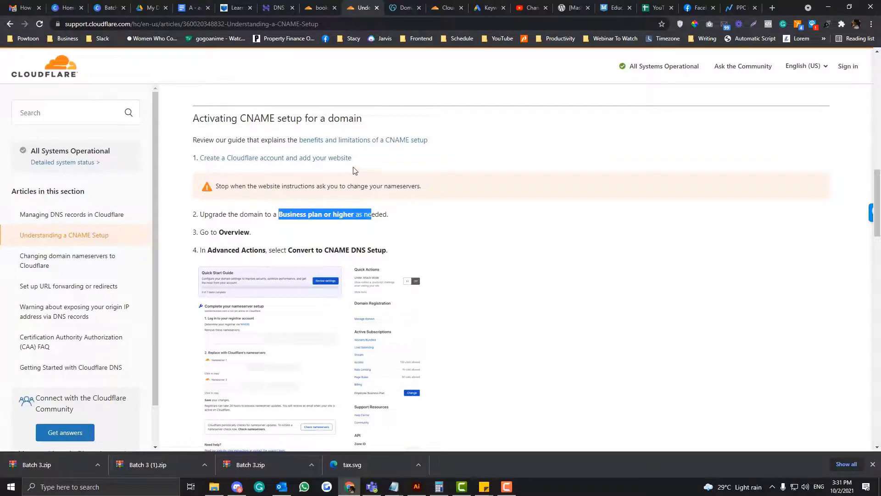
pyautogui.click(312, 6)
# Look through the SSL/TLS, Firewall, Access and Apps sections for bookwormhead.com in Cloudflare.
pyautogui.scroll(5, 336, 240)
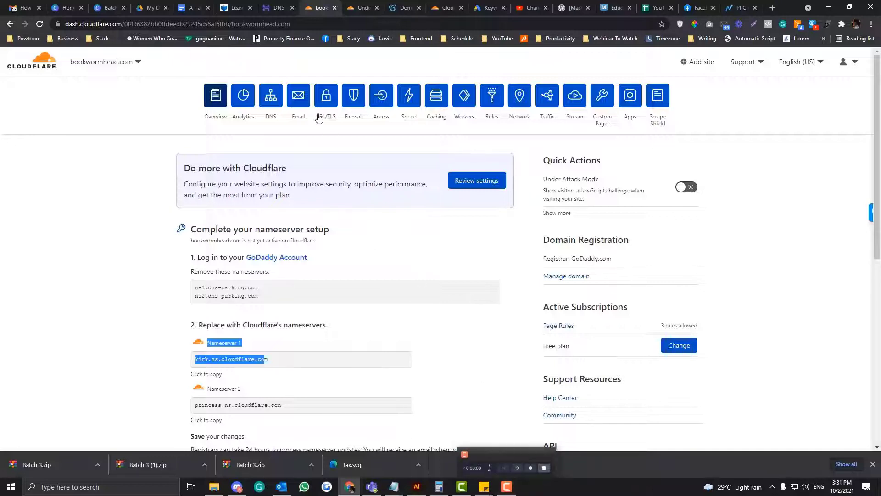
pyautogui.click(326, 97)
pyautogui.click(352, 97)
pyautogui.click(384, 95)
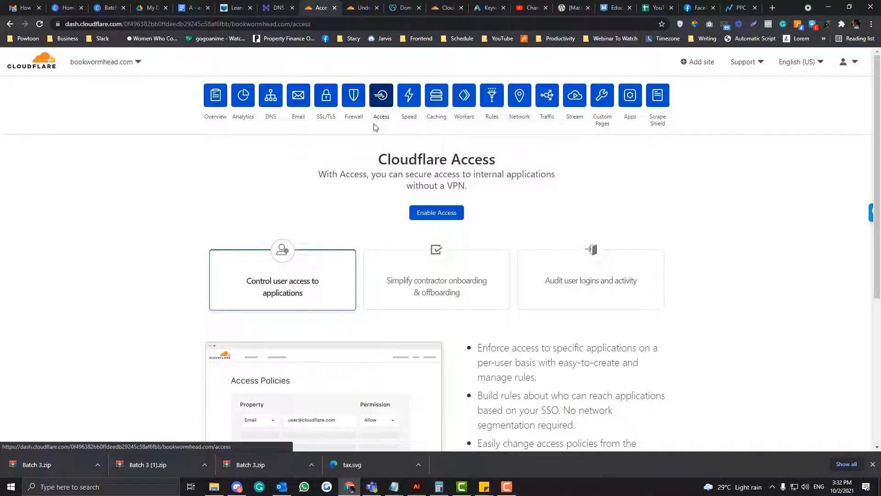
pyautogui.click(632, 100)
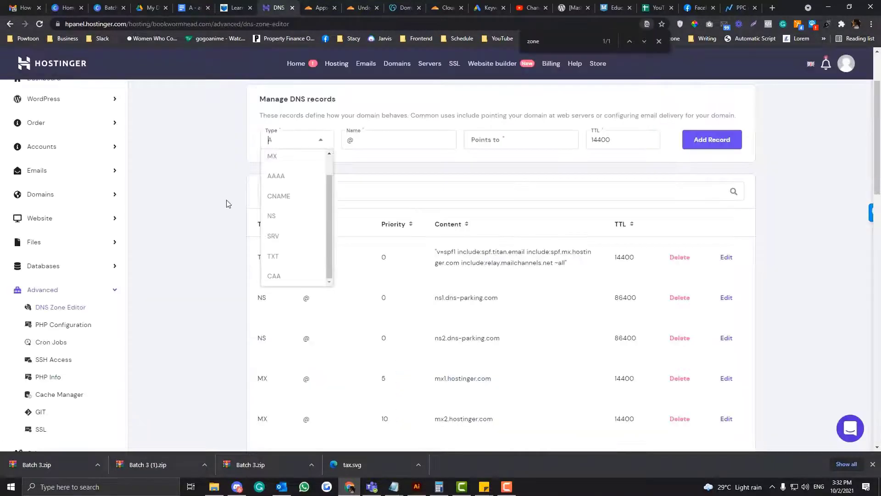
# Leave the DNS Zone Editor in Hostinger, view the list of hosted websites, and open the home page to check the Cloudflare Protection entry.
pyautogui.scroll(2, 228, 204)
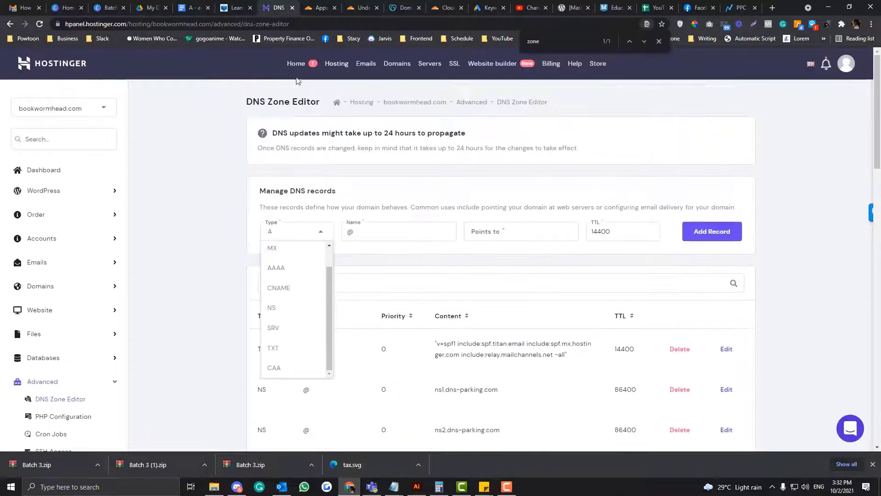
pyautogui.click(333, 69)
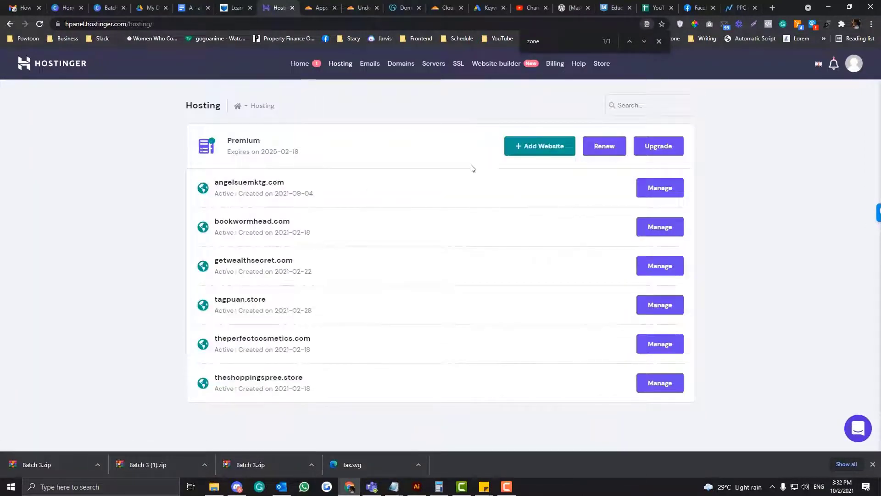
pyautogui.click(301, 65)
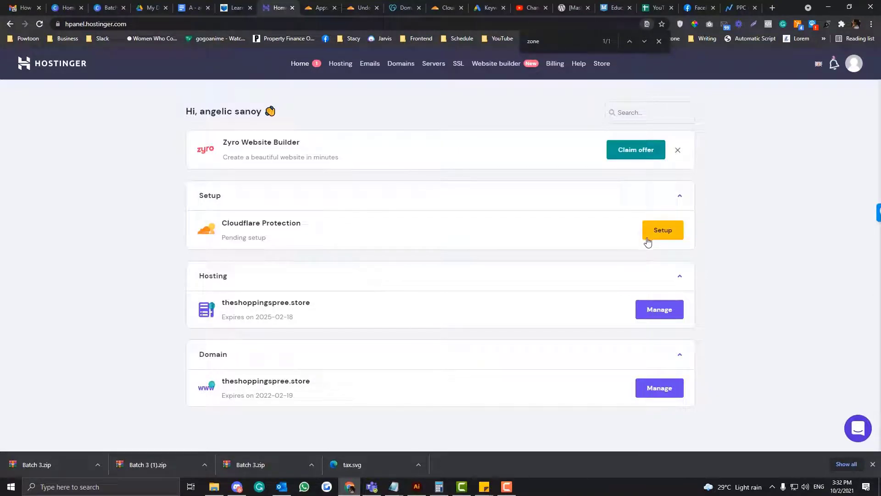
# Compare Hostinger's home page with the bookwormhead.com Apps page in Cloudflare, ending on the Cloudflare page.
pyautogui.hotkey('ctrl', 'Tab')
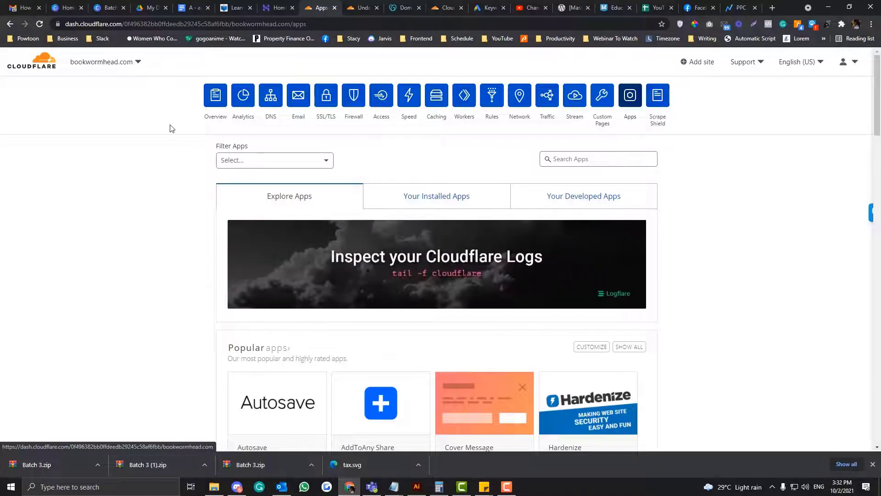
pyautogui.click(278, 8)
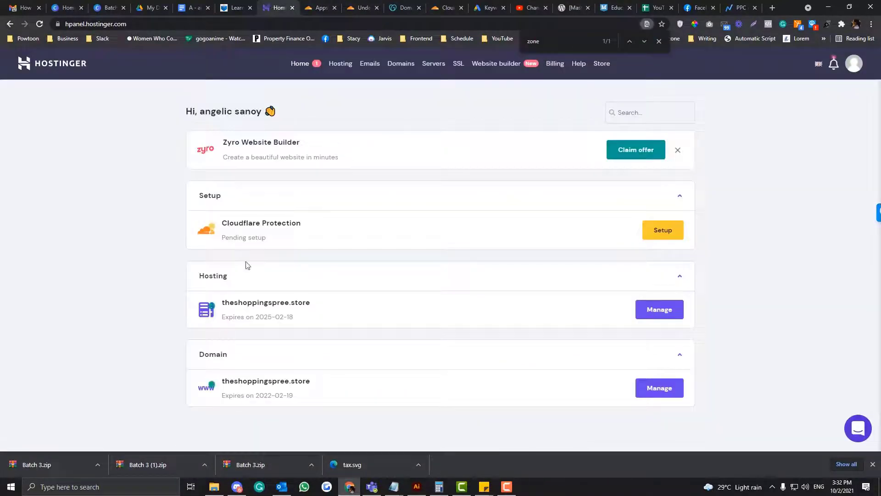
pyautogui.click(321, 7)
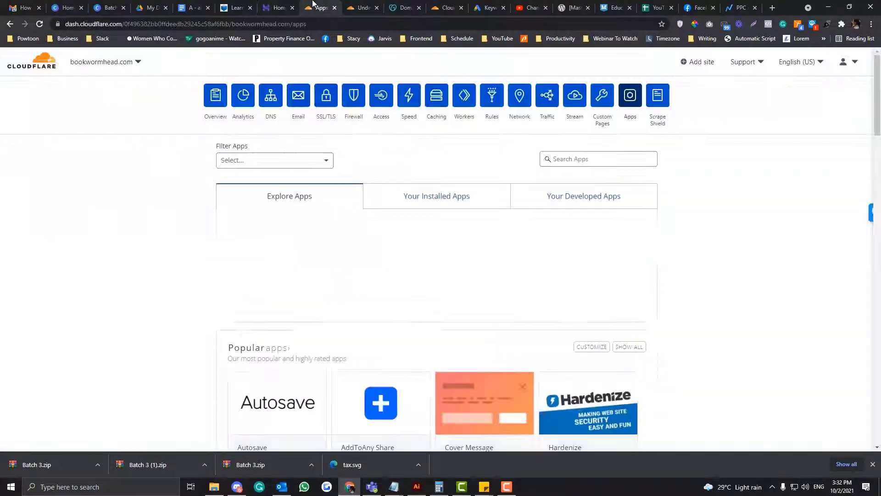